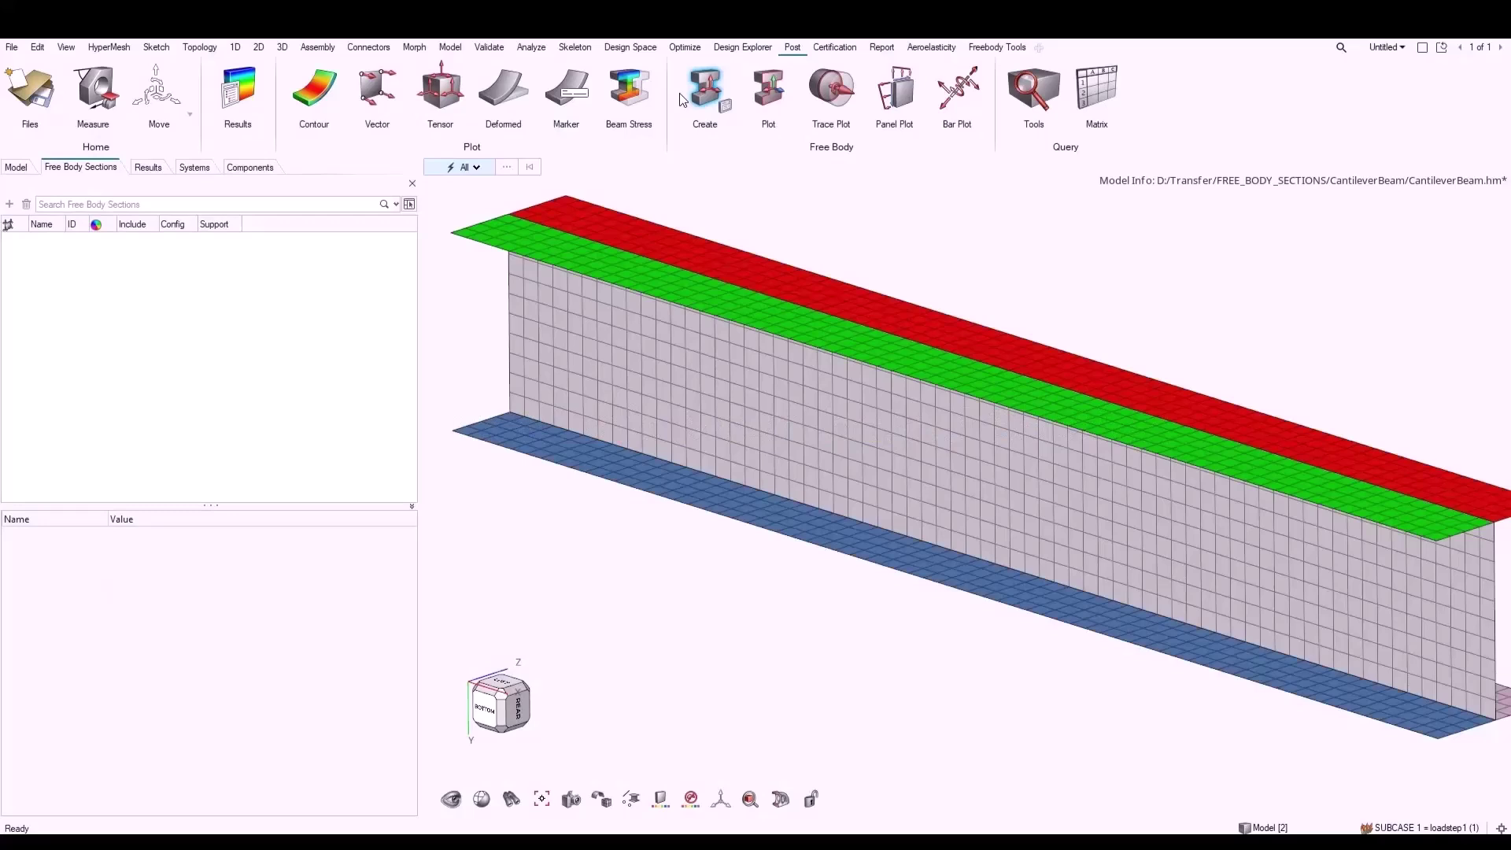
Create freebodysection1 from a window-selected patch of 182 beam web elements, viewed from below.
left_click(680, 93)
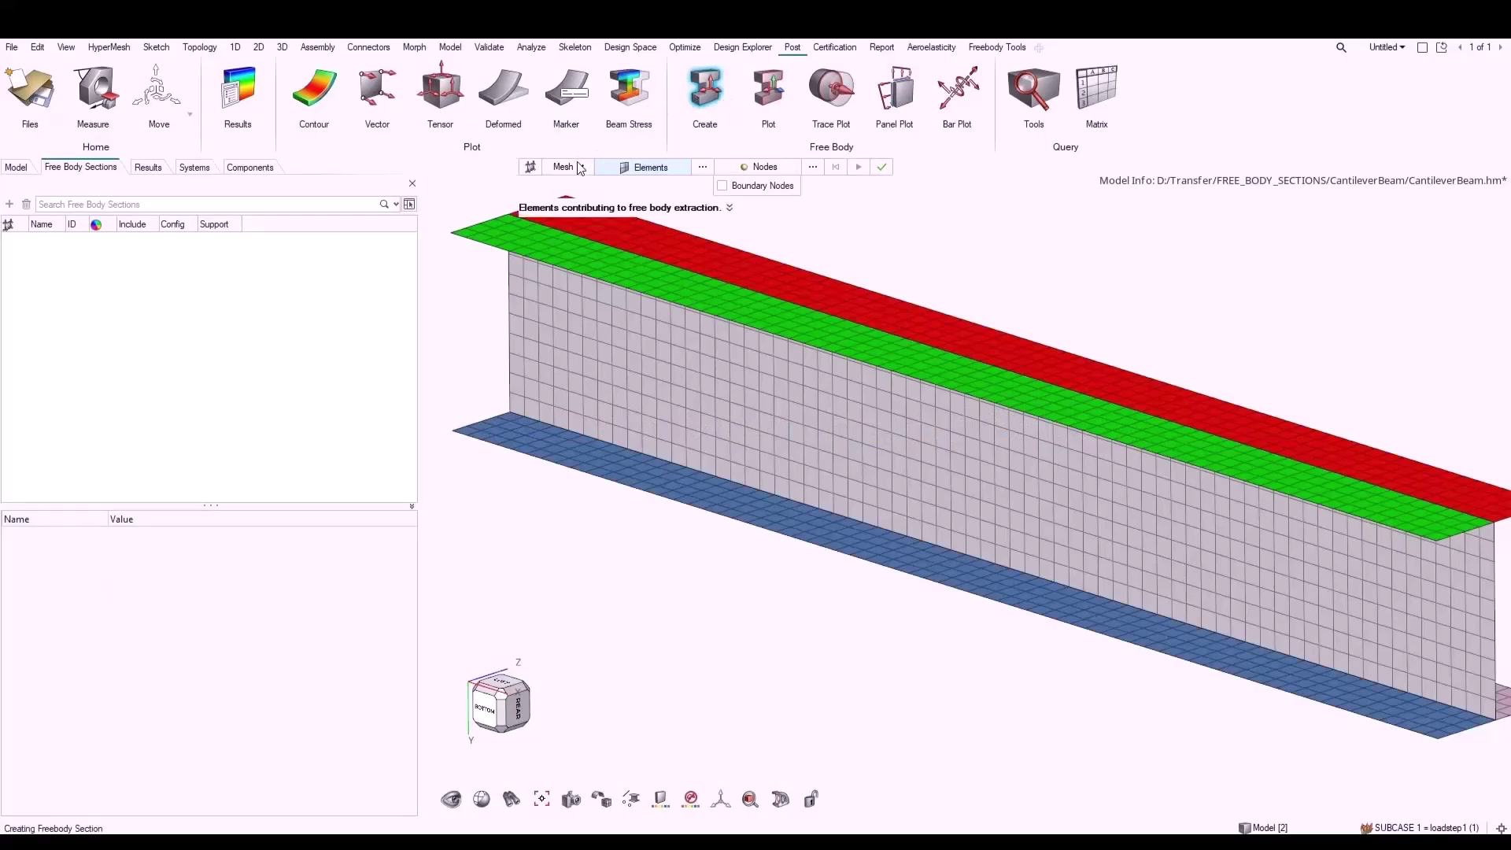
scroll(937, 637, "up", 3)
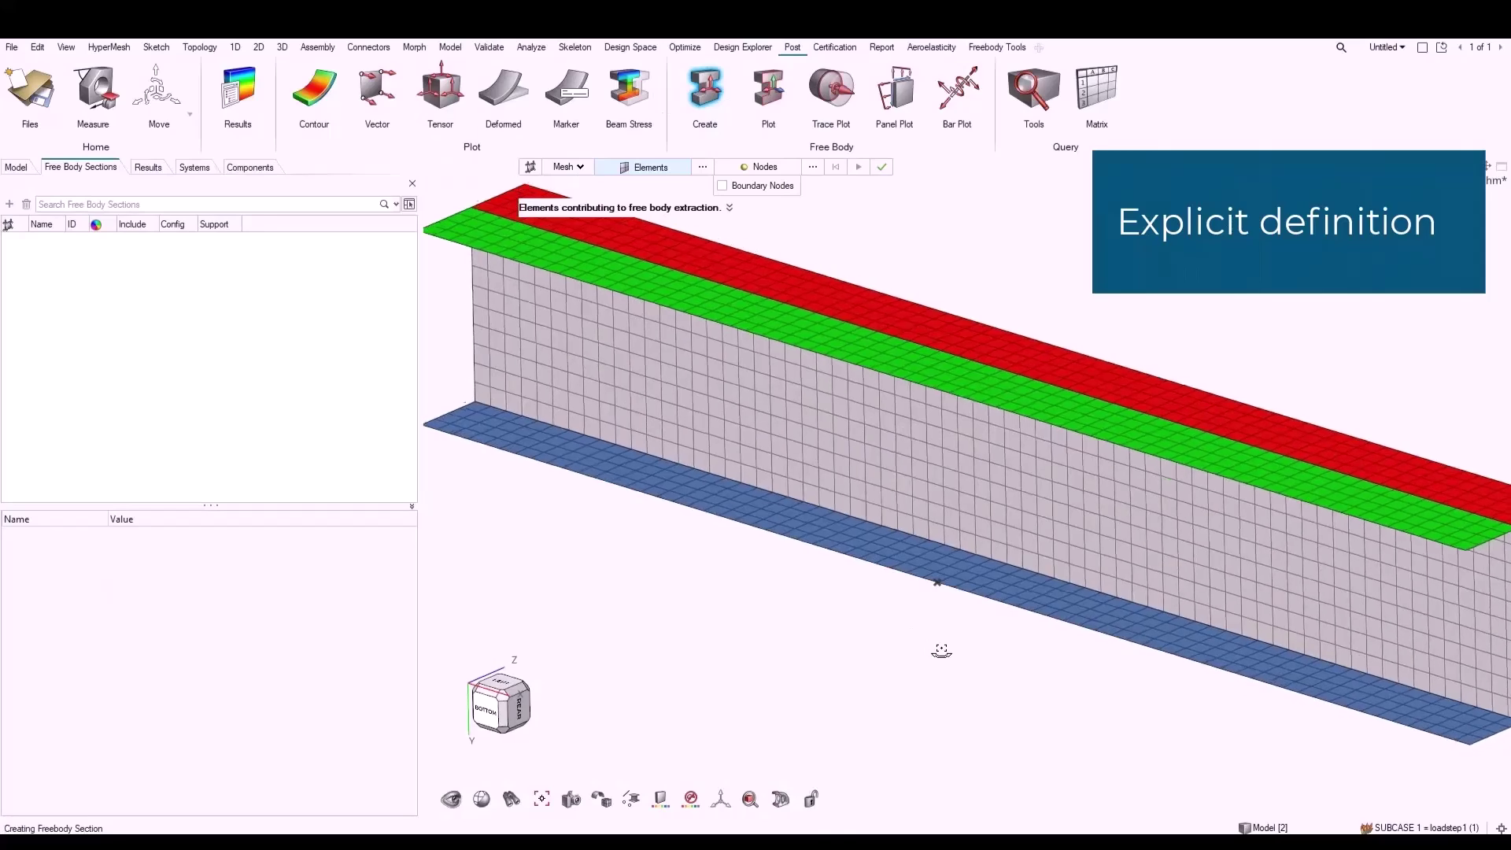
left_click_drag(1001, 632, 1028, 631, "ctrl")
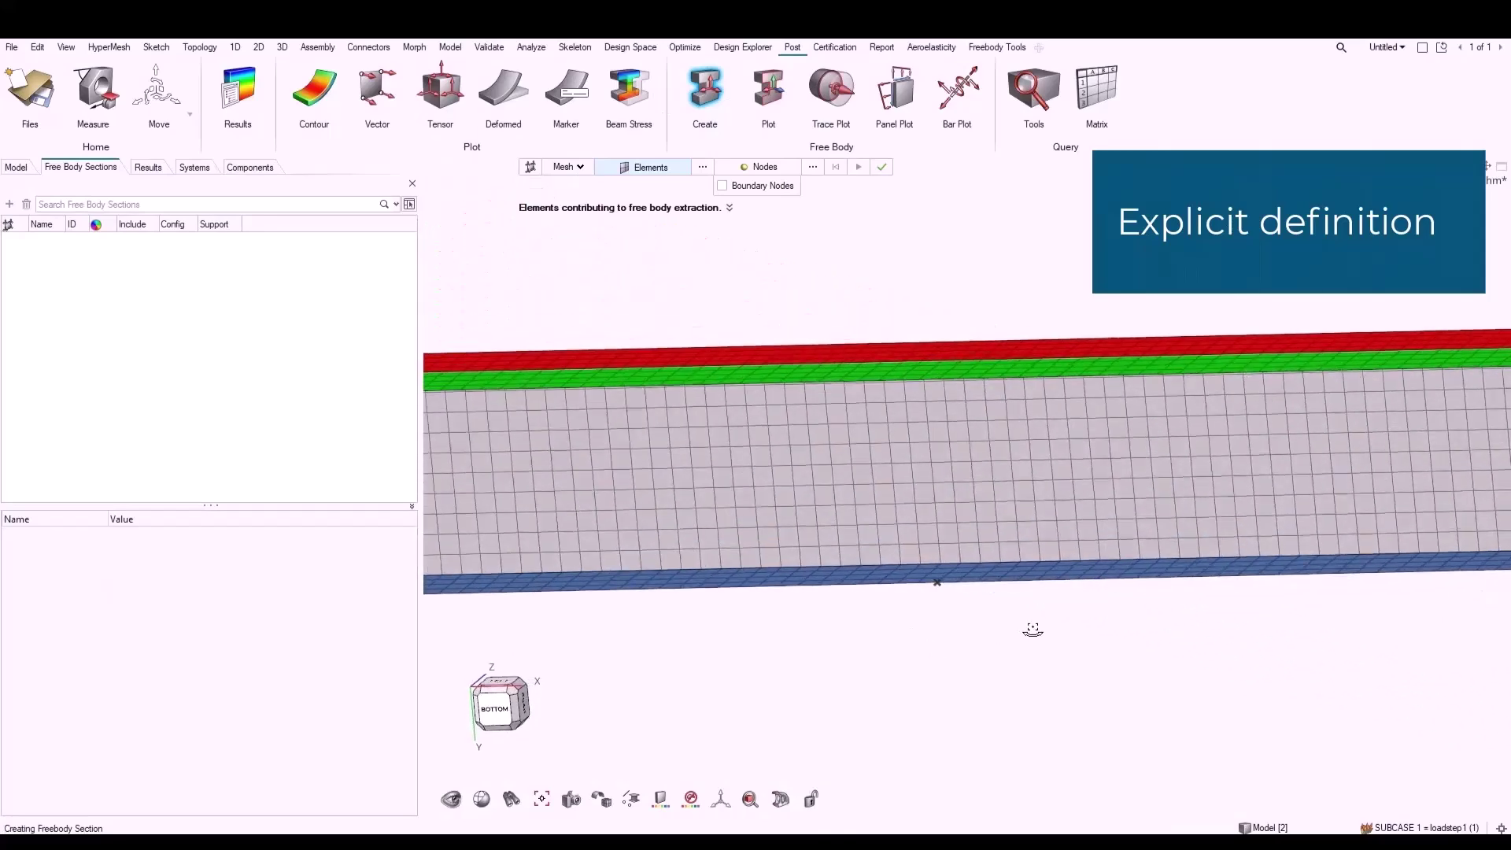
left_click(508, 712)
left_click_drag(730, 364, 936, 477, "shift")
left_click(937, 476)
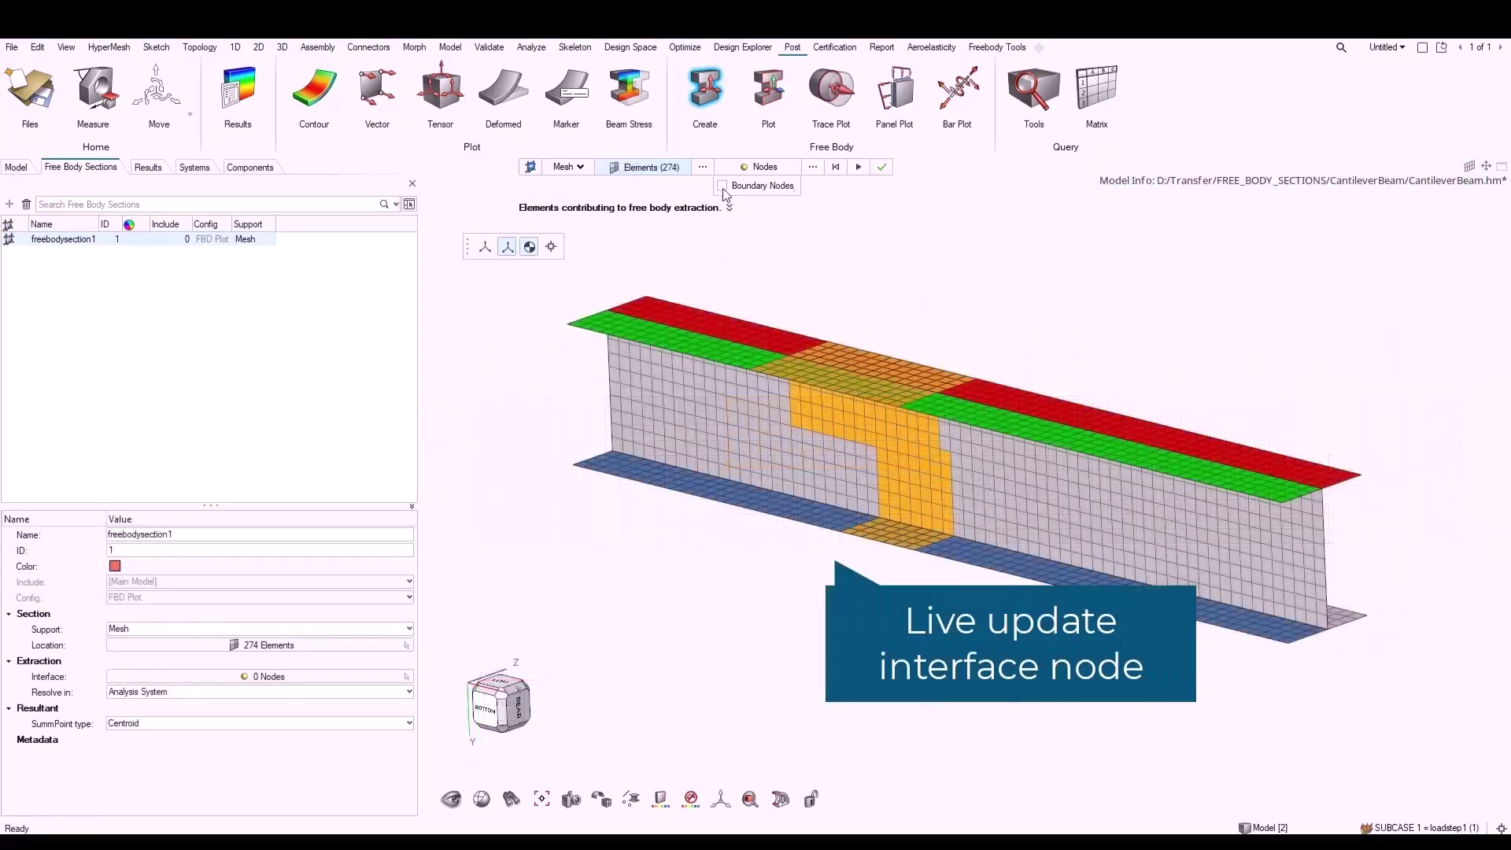
Show boundary interface nodes and extend freebodysection1 over a full-height web band of 368 elements.
left_click(723, 185)
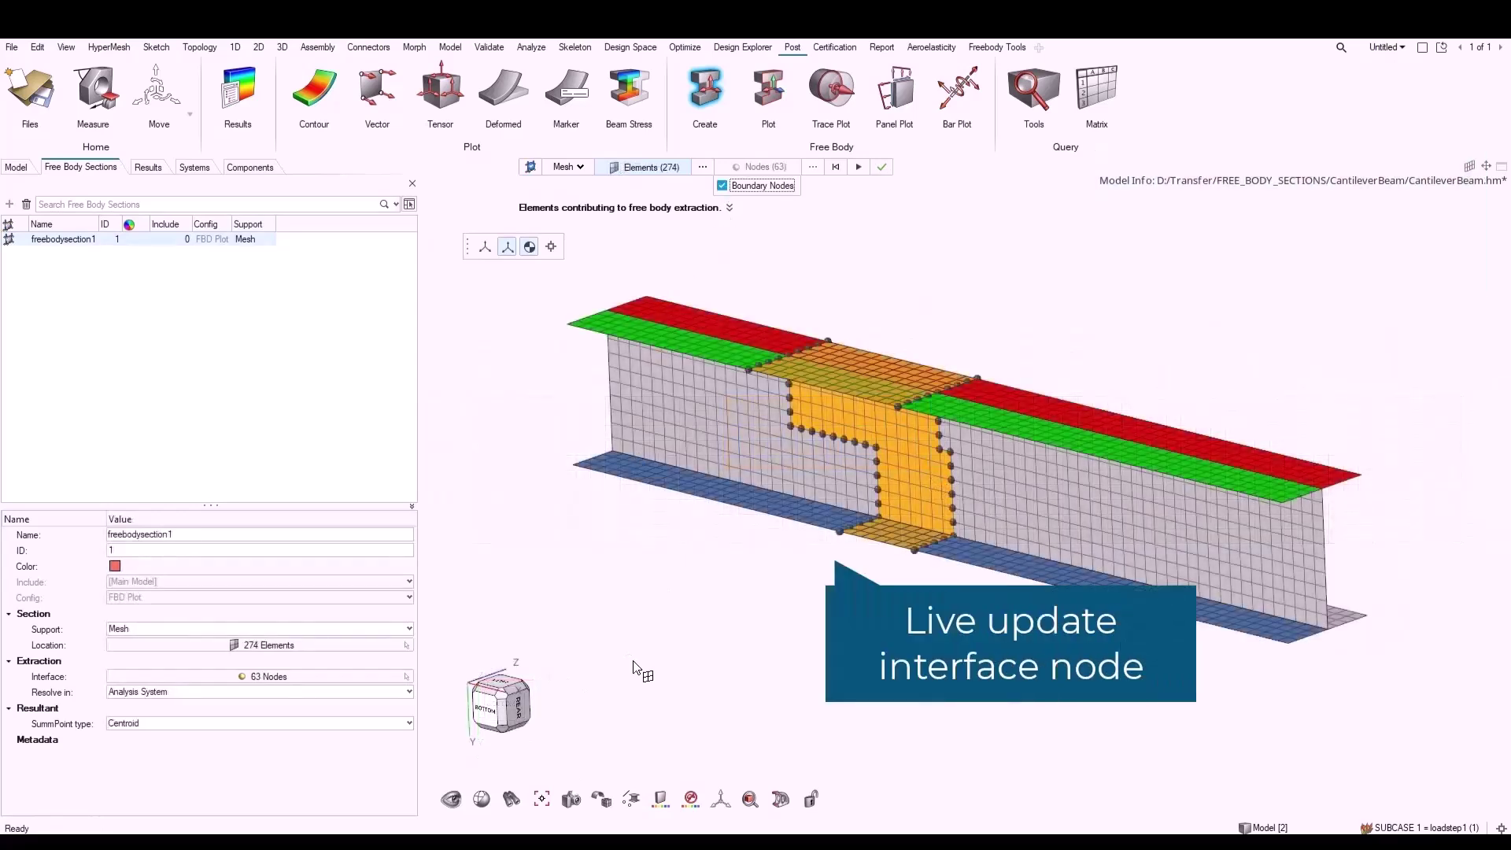
left_click_drag(779, 642, 842, 638, "ctrl")
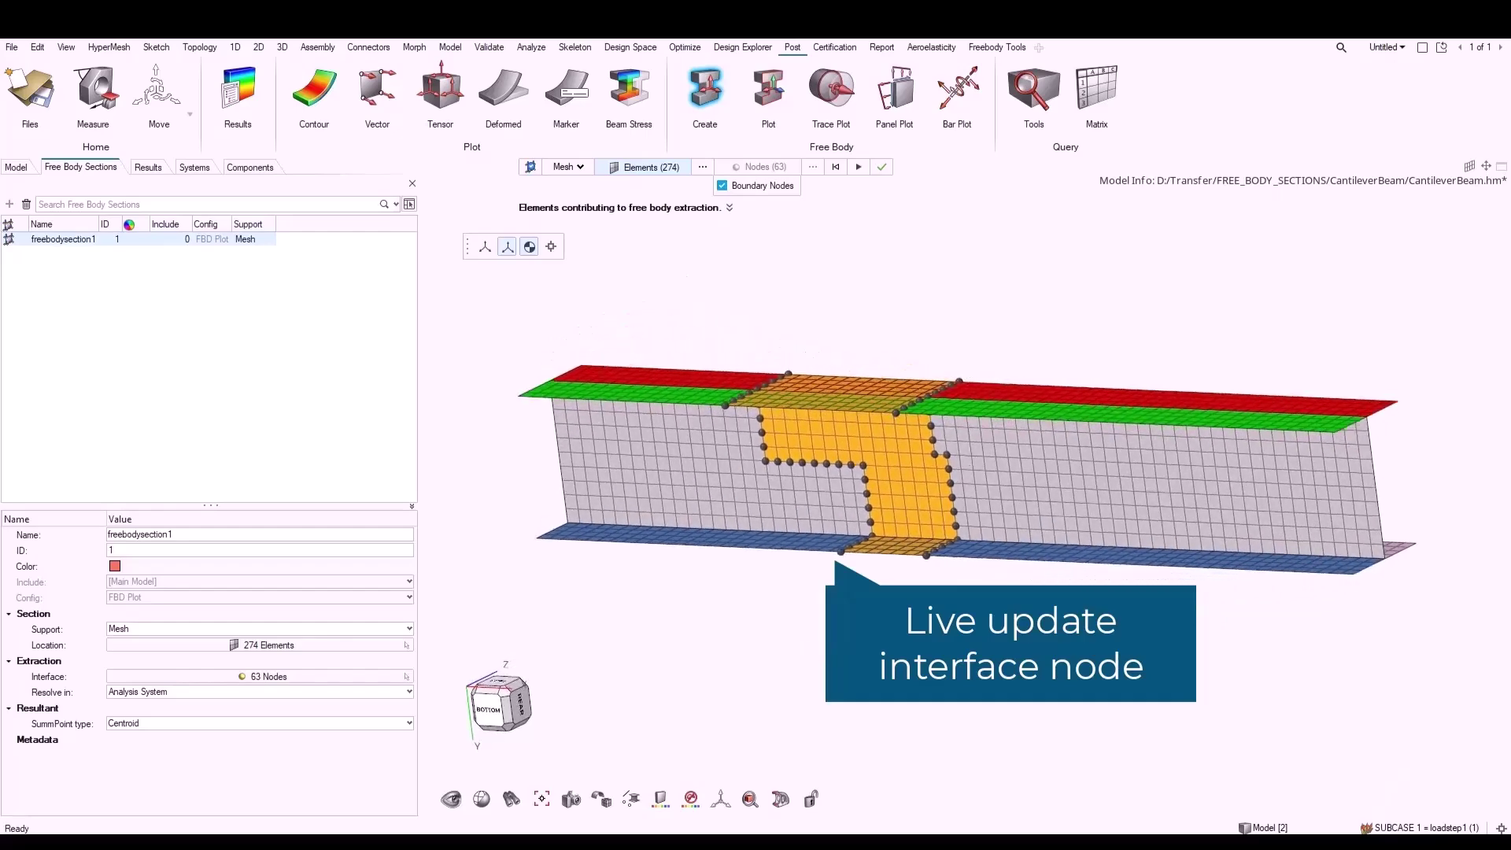
left_click_drag(779, 446, 881, 575, "shift")
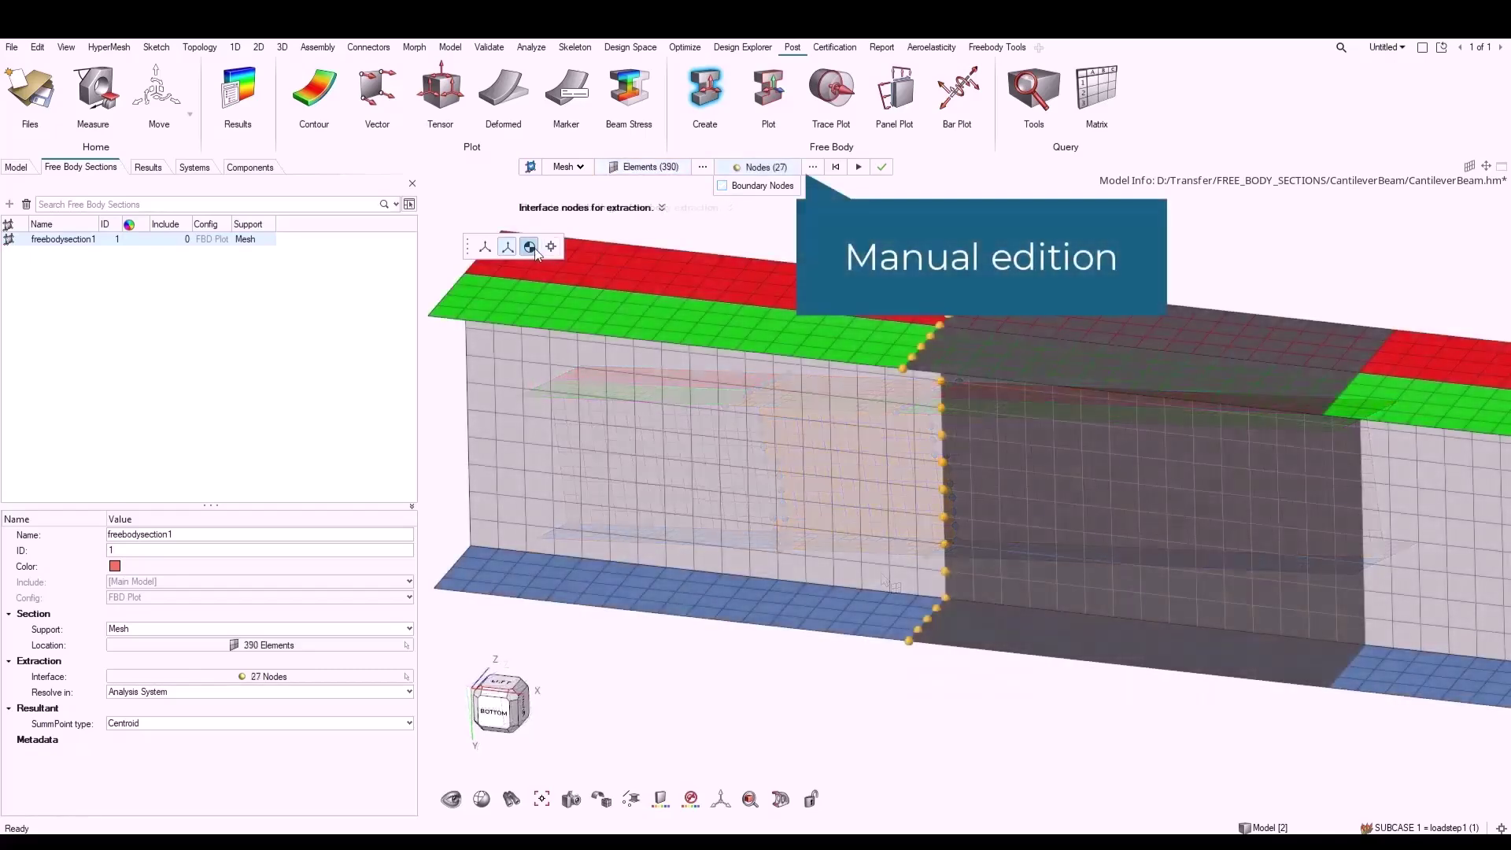
Try a beam web node as freebodysection1's summation point, then reset it to Centroid.
left_click(551, 247)
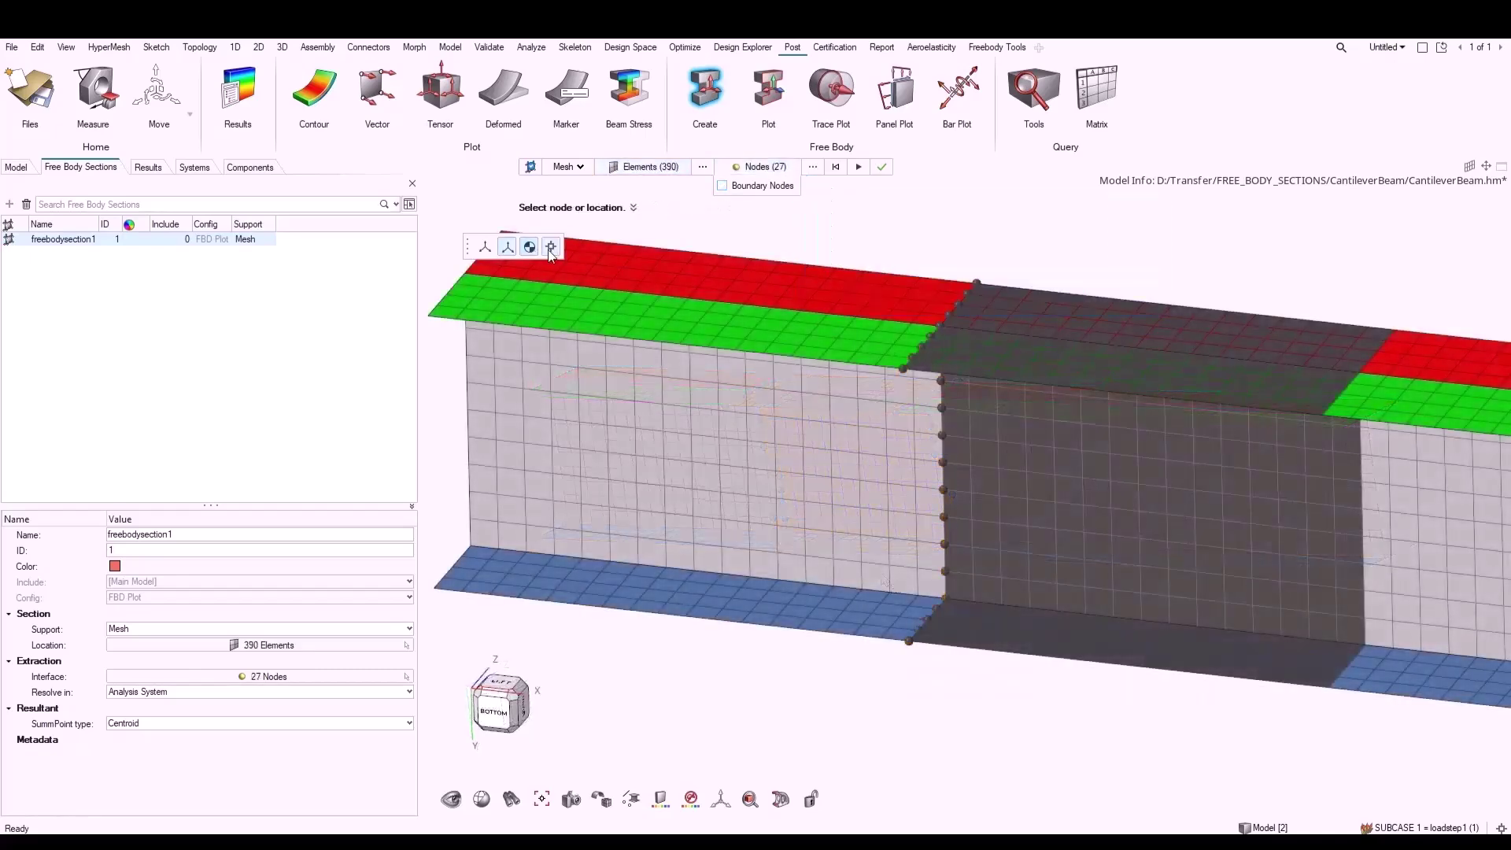
left_click(622, 251)
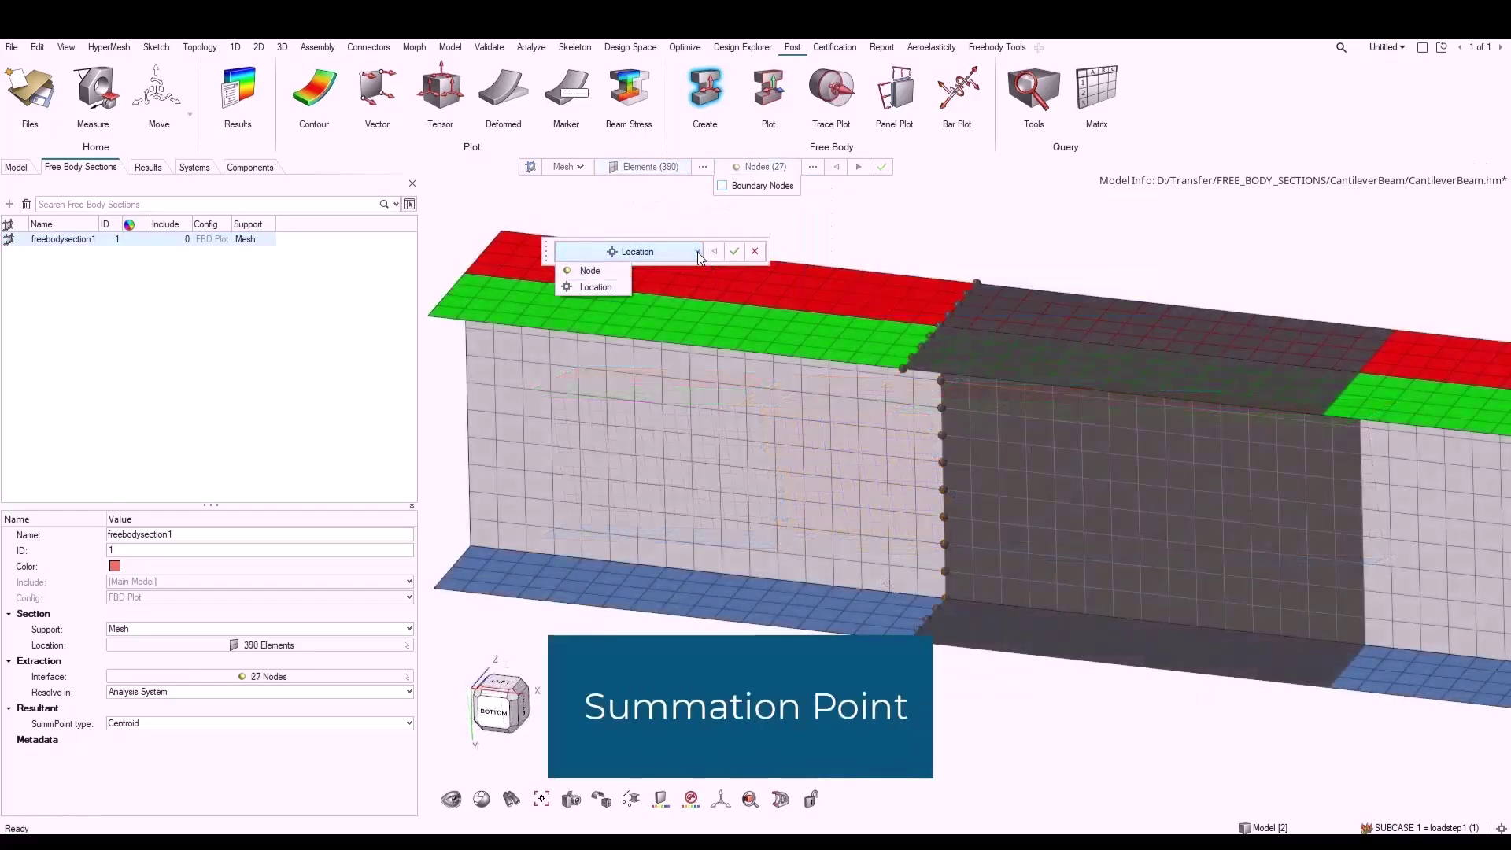
left_click(588, 270)
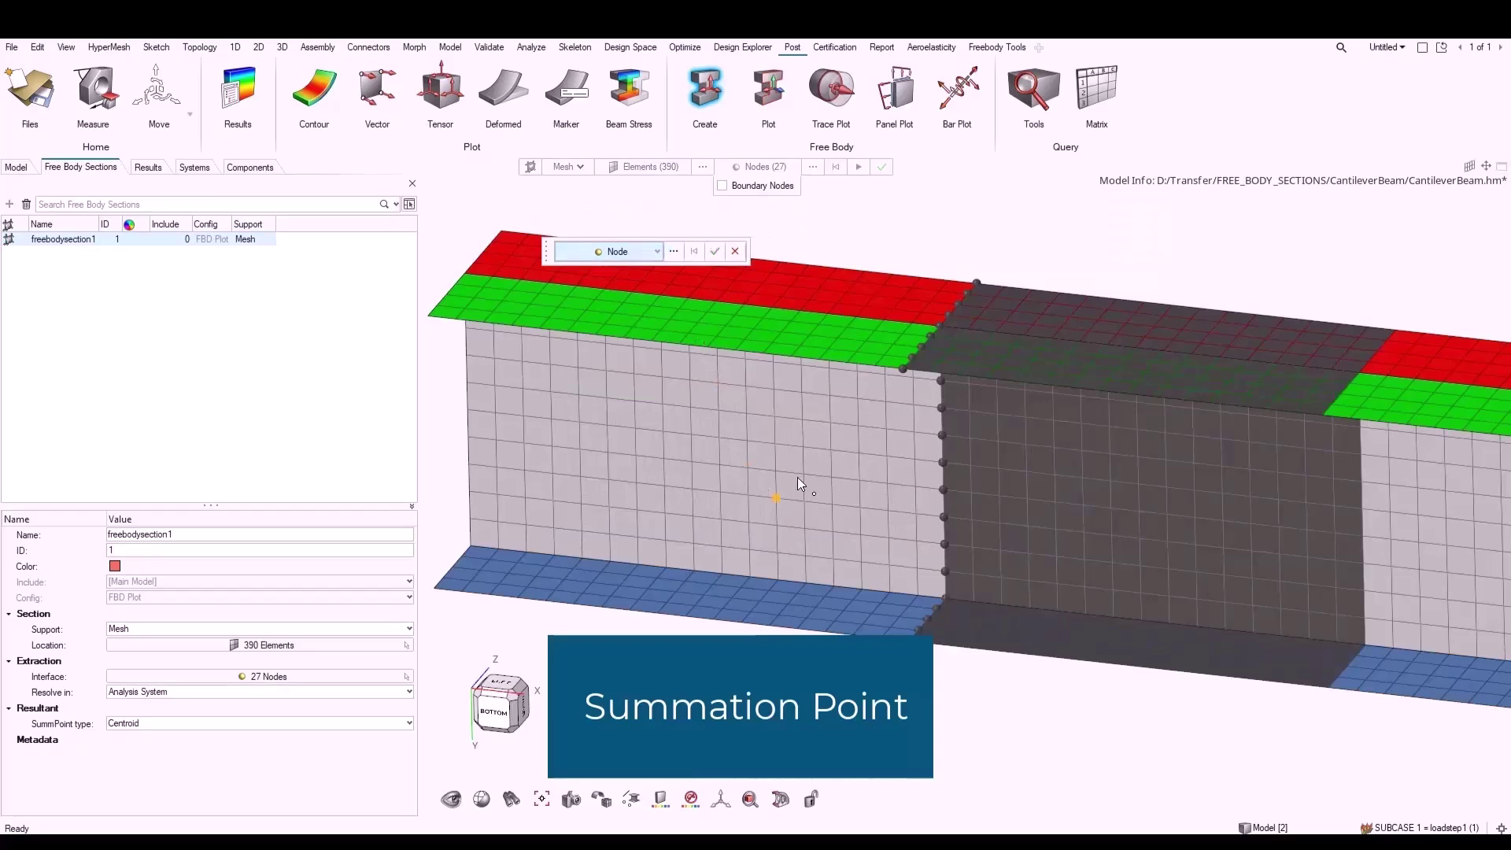
left_click(842, 450)
left_click(714, 251)
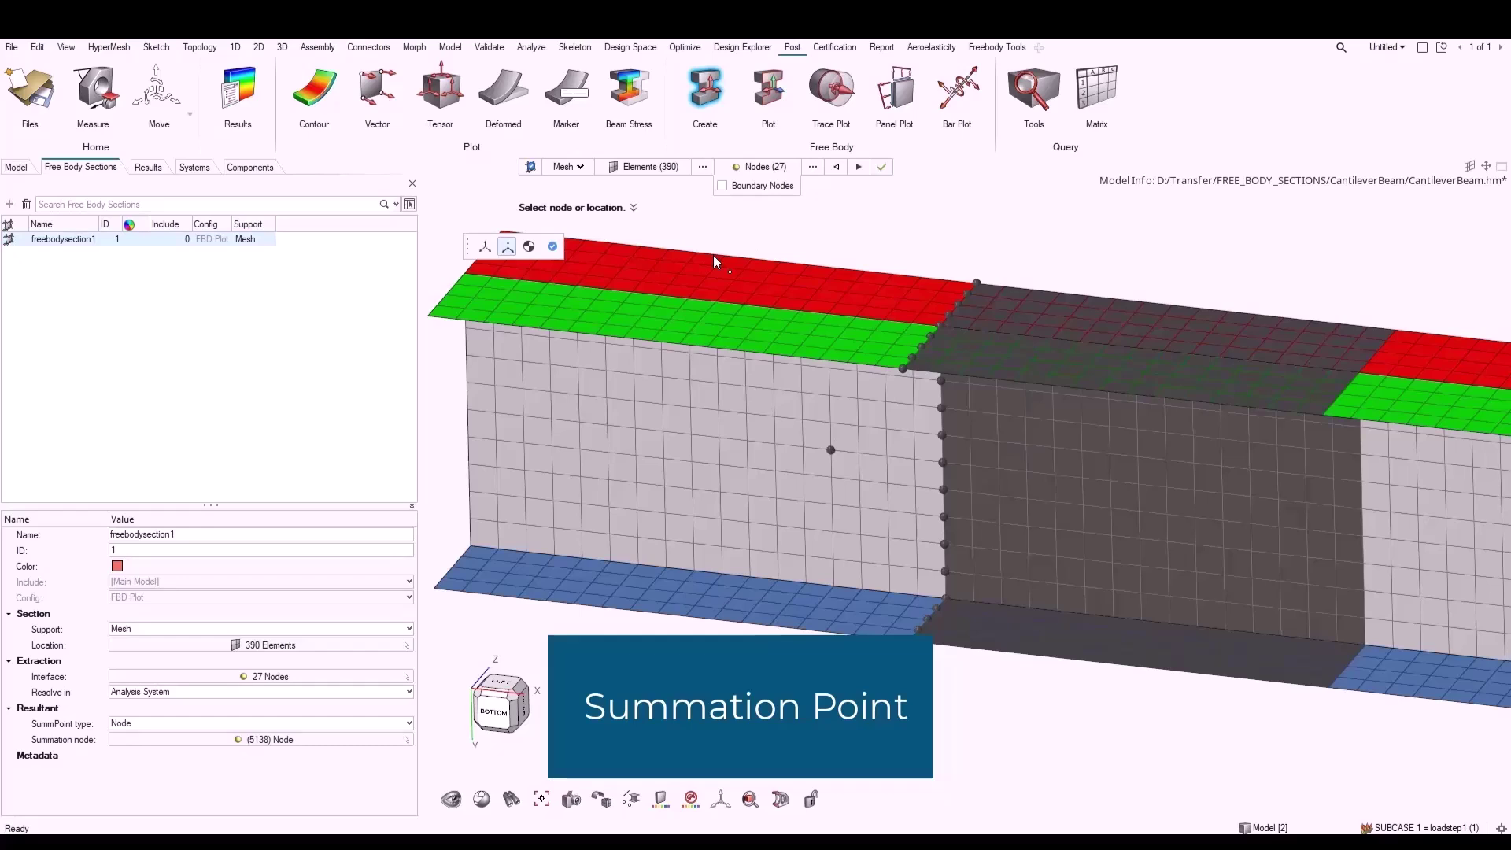
left_click(528, 248)
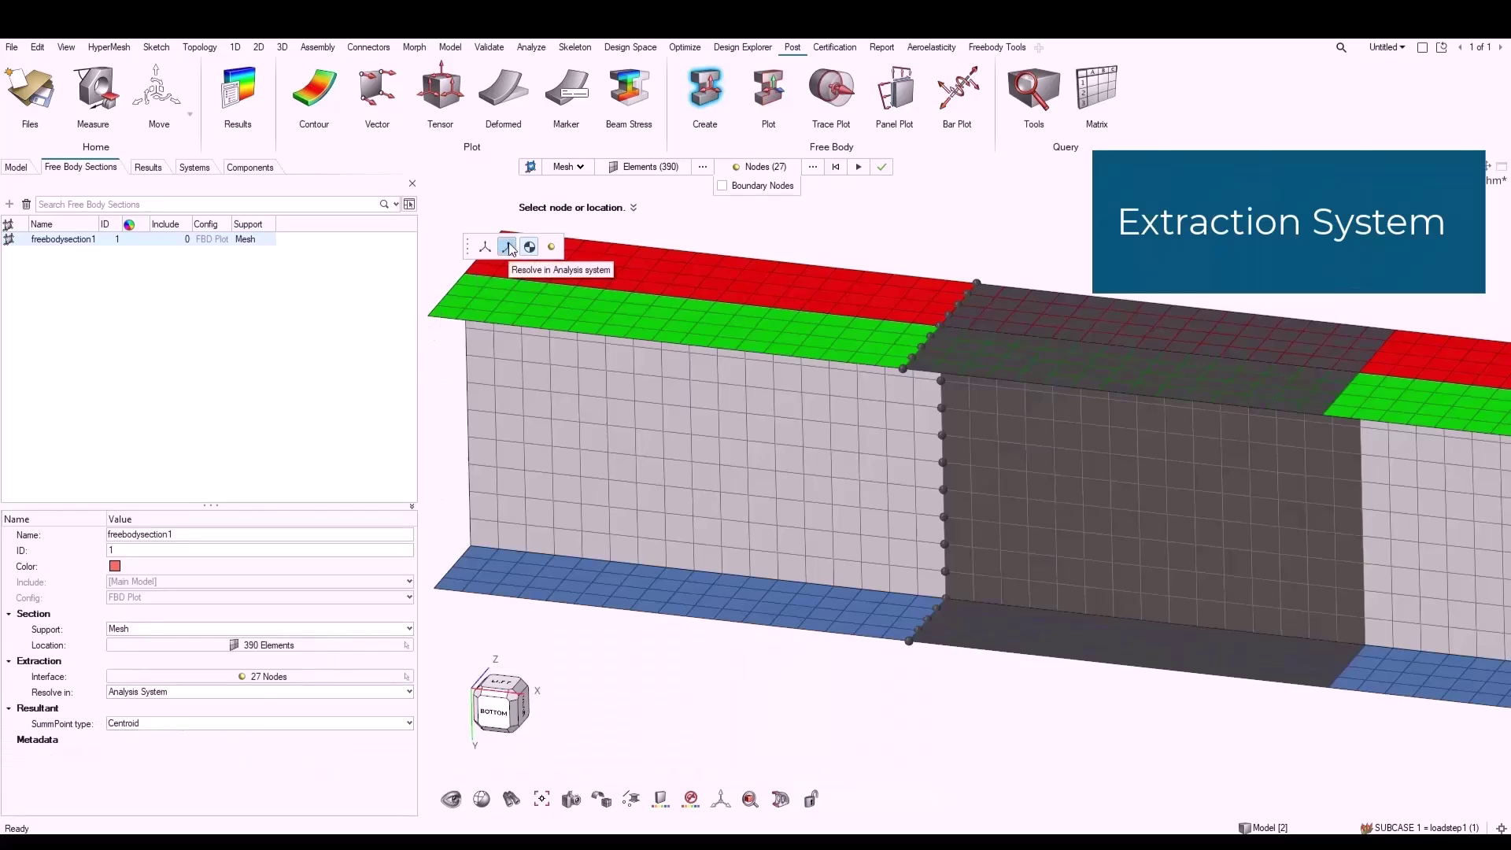
Resolve the beam section's results in coordinate system ID 1 instead of Global.
left_click(508, 247)
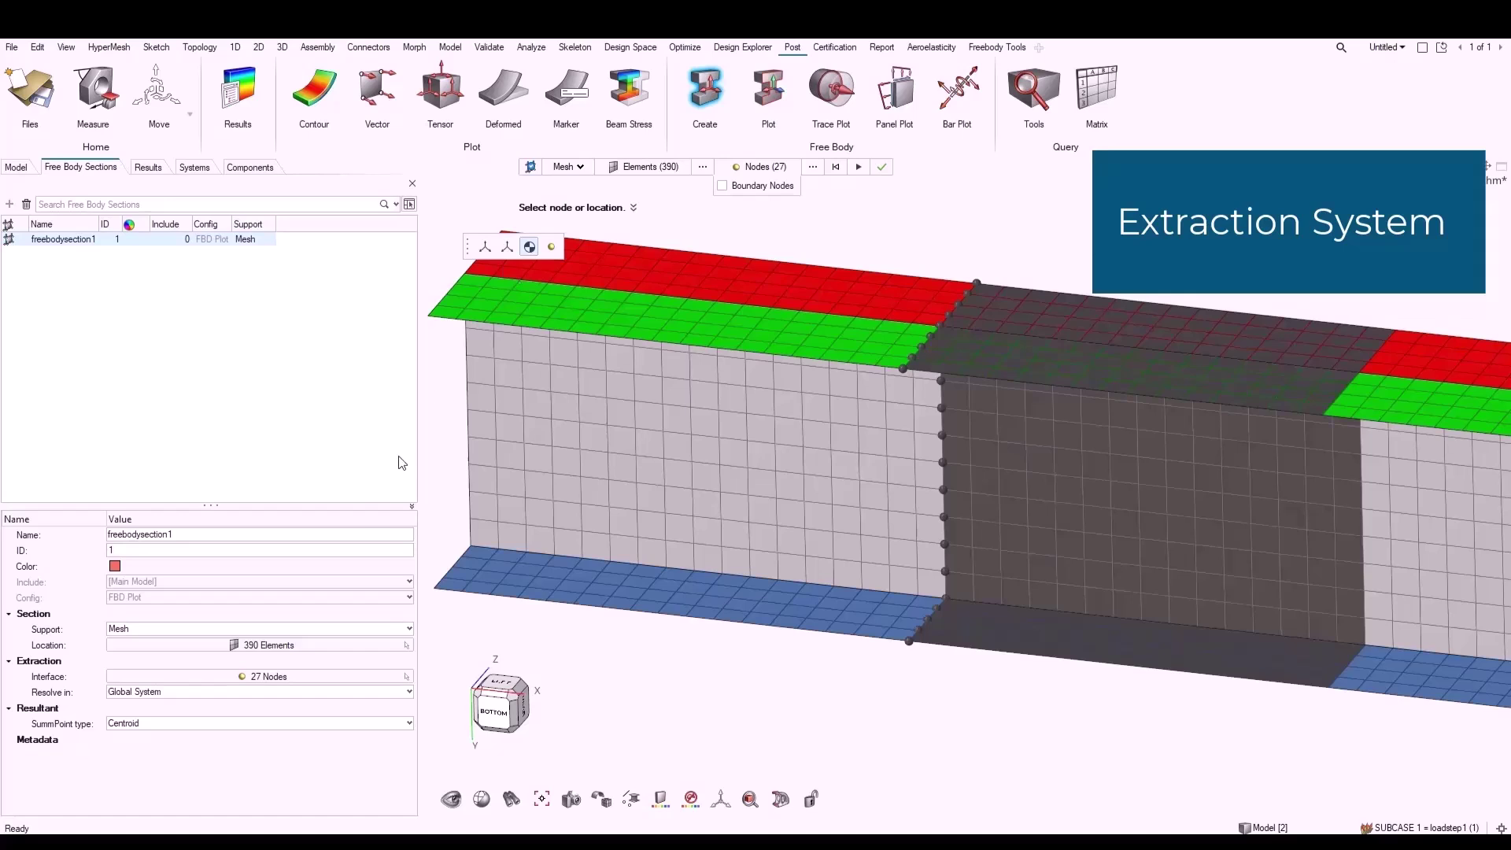
left_click(485, 248)
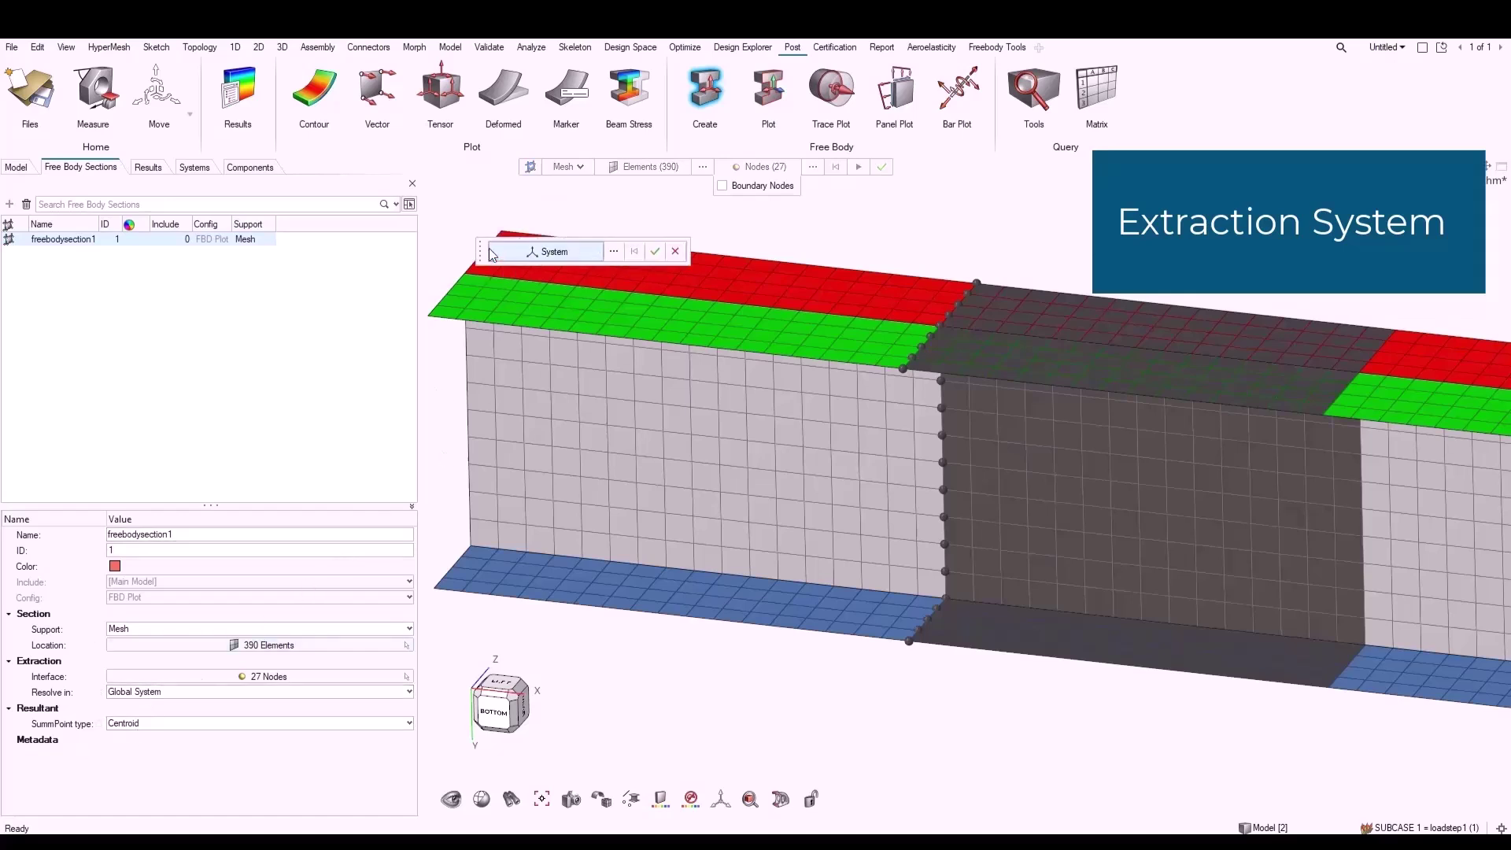
left_click(614, 252)
left_click(551, 326)
left_click(870, 473)
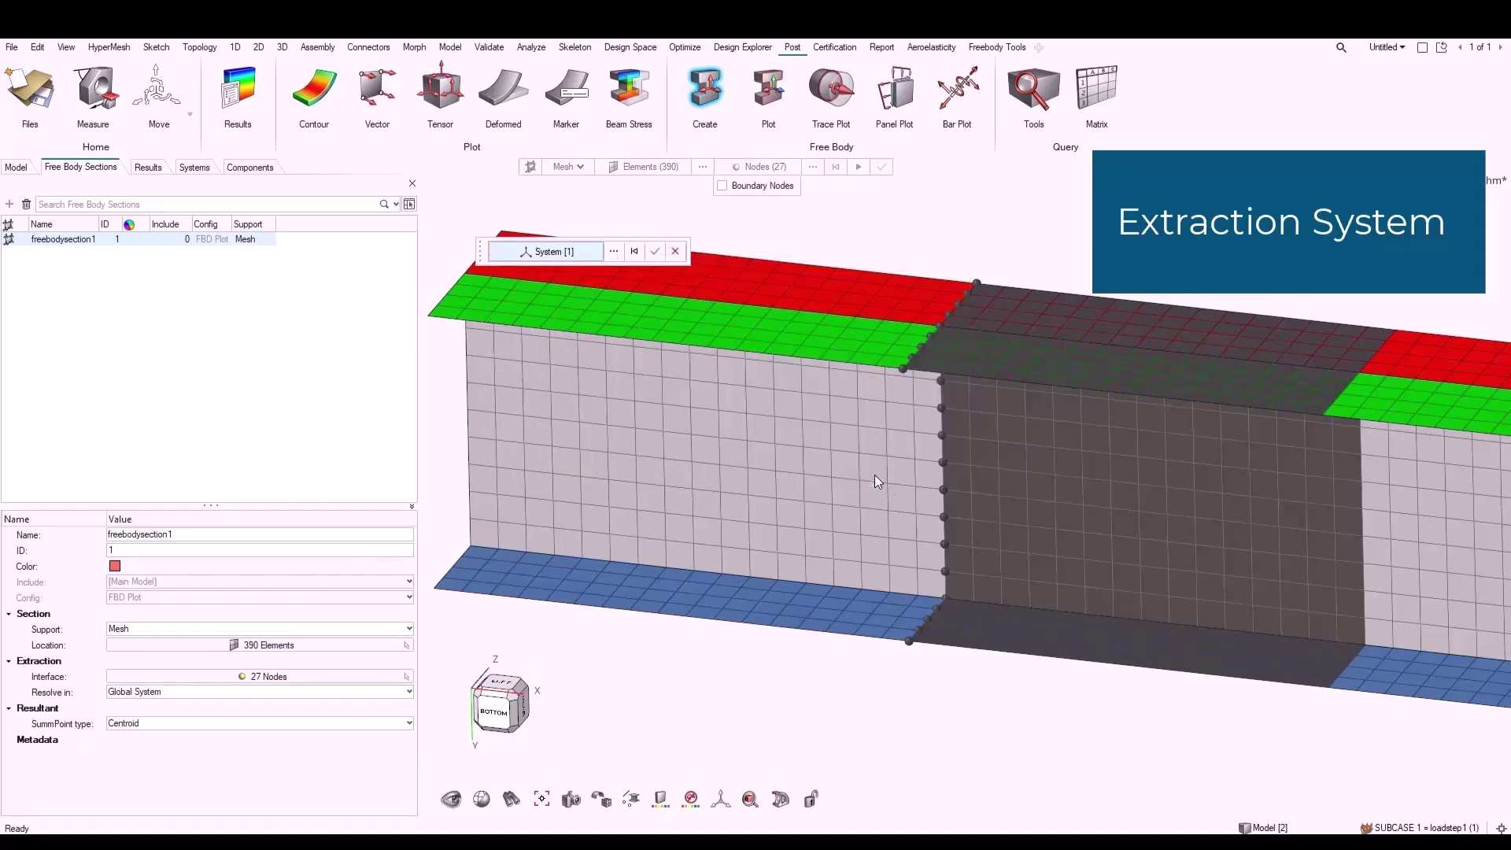
left_click(655, 252)
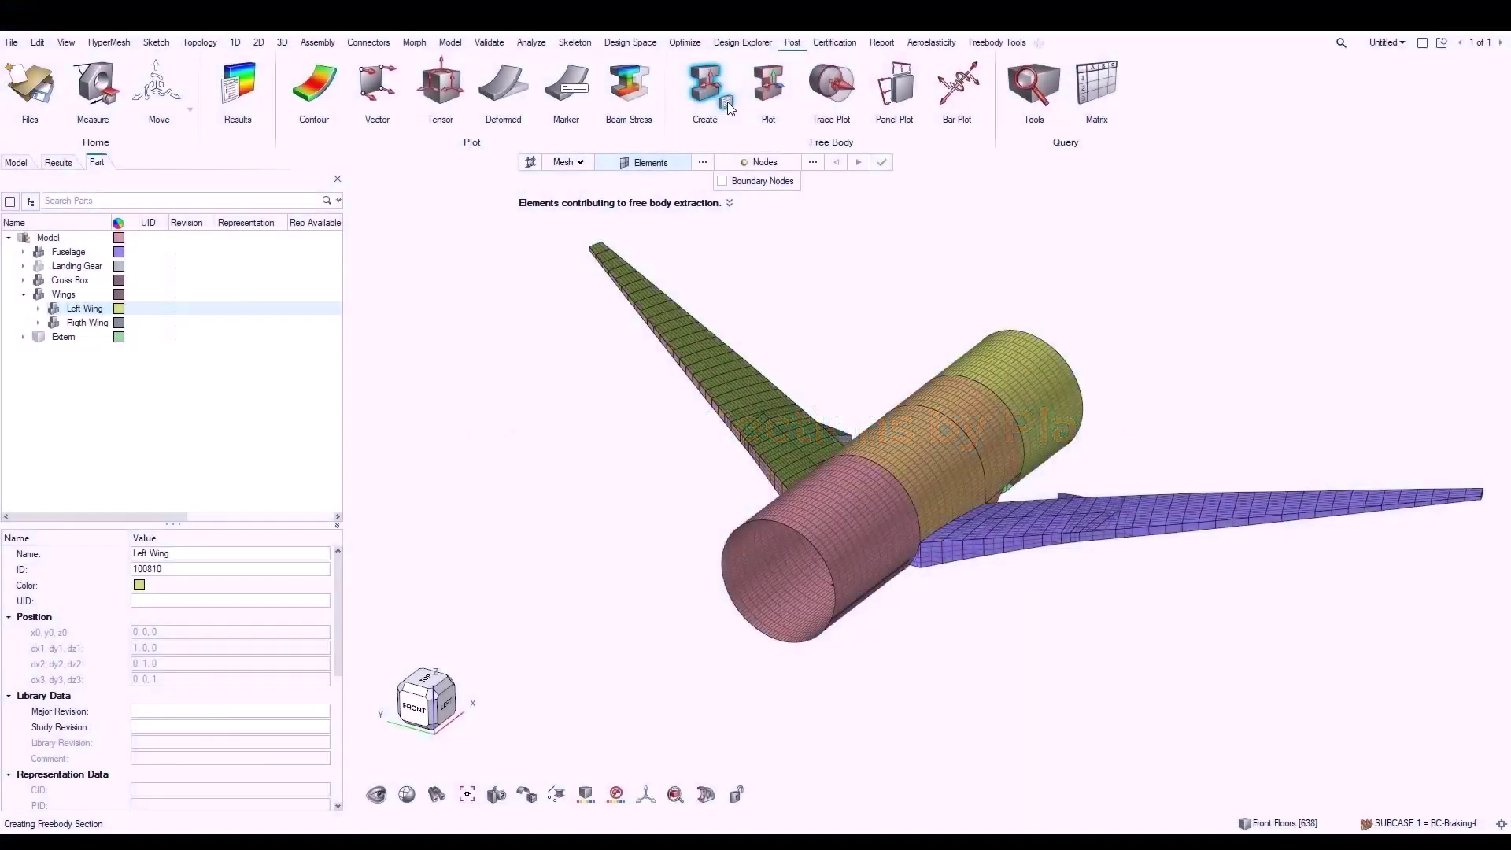
Create an infinite-cut section across the aft fuselage and wing root, with its realization shown.
left_click(729, 107)
left_click(569, 162)
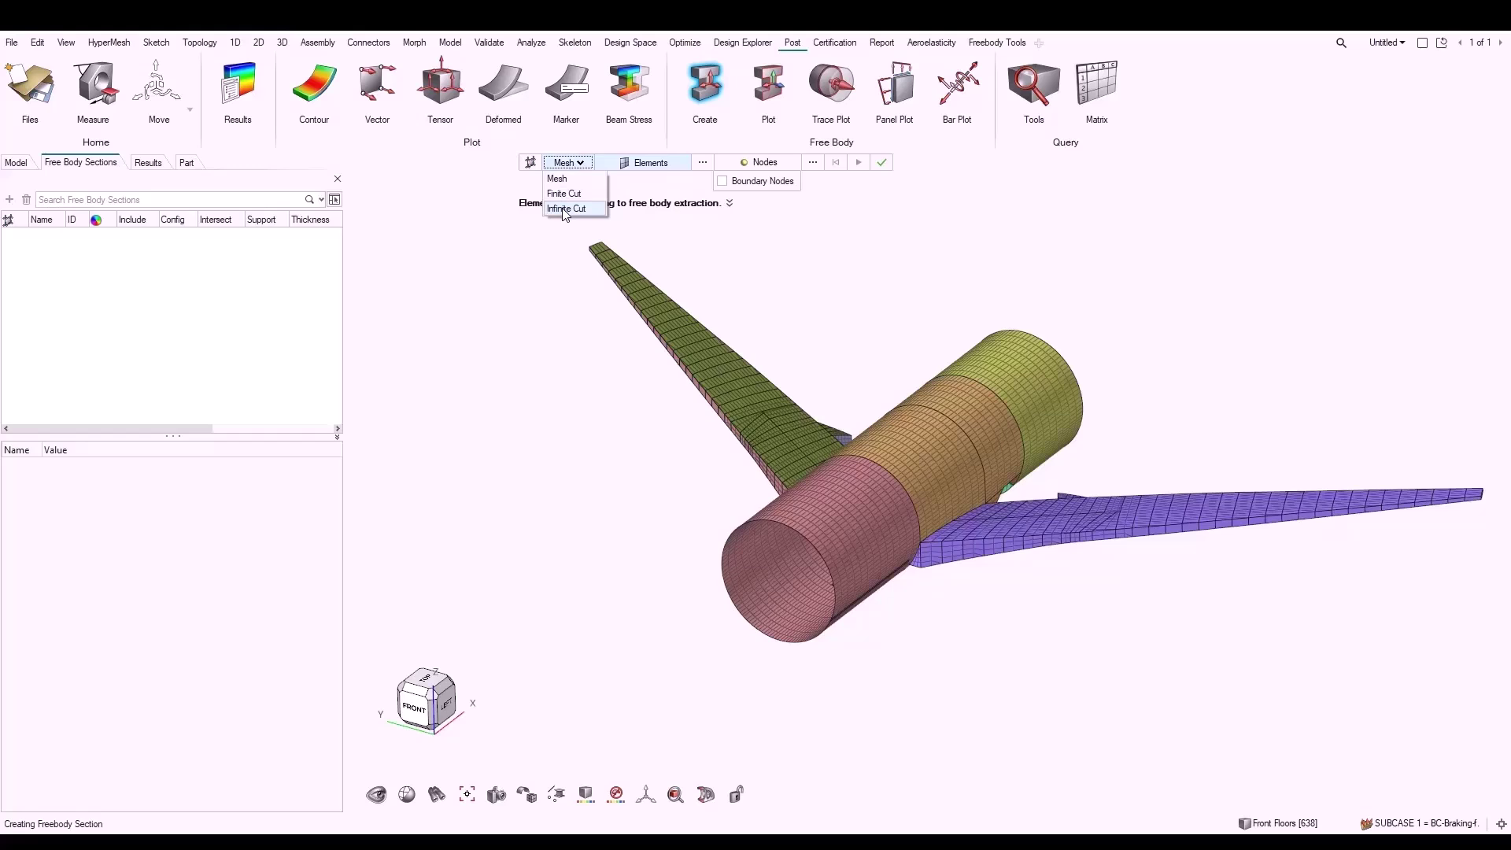
left_click(565, 210)
left_click(603, 370)
left_click_drag(1187, 594, 1080, 650)
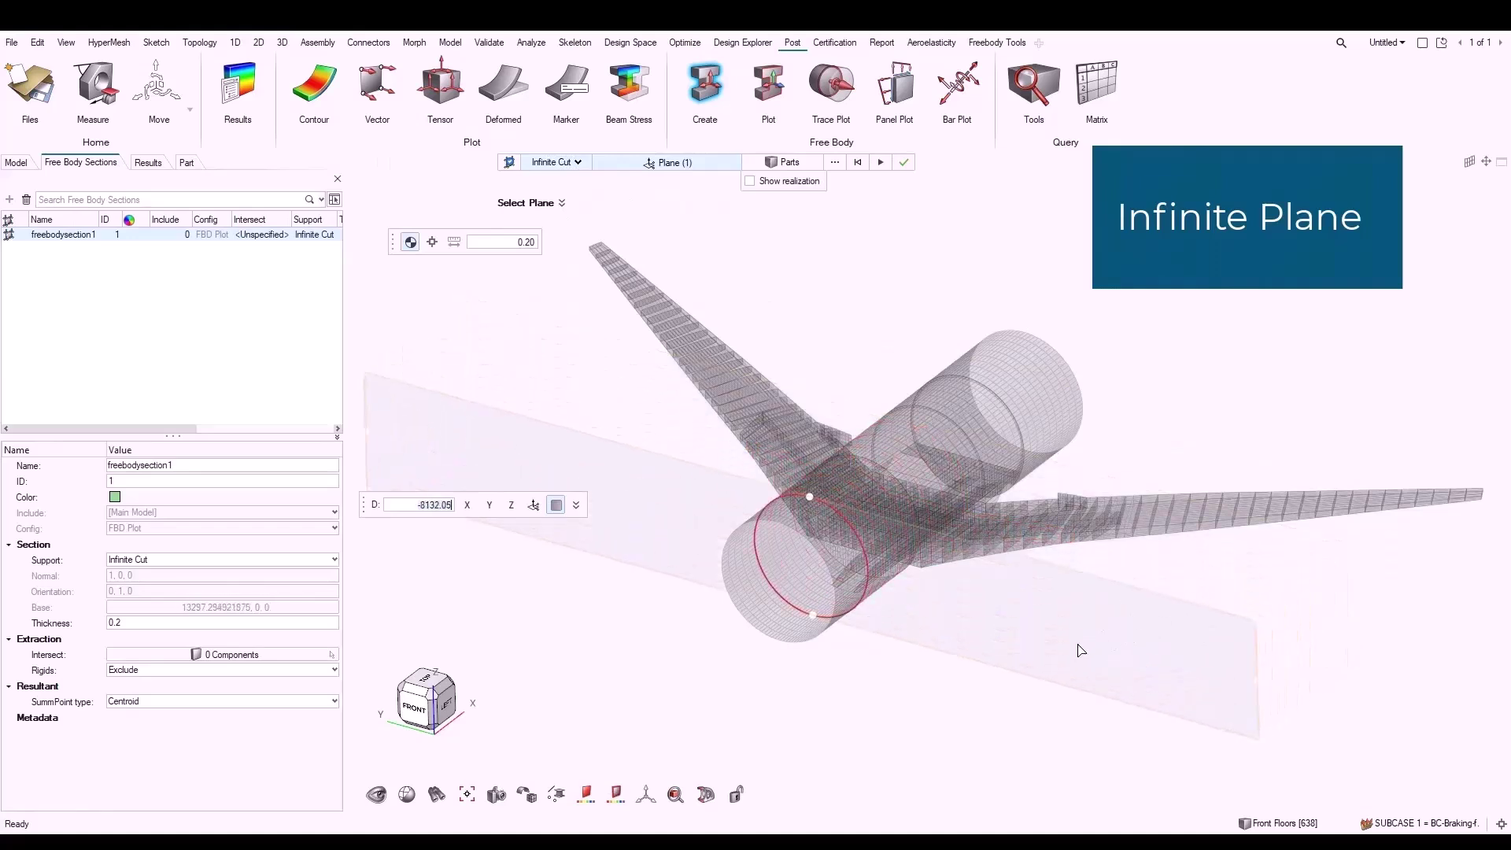
left_click(759, 182)
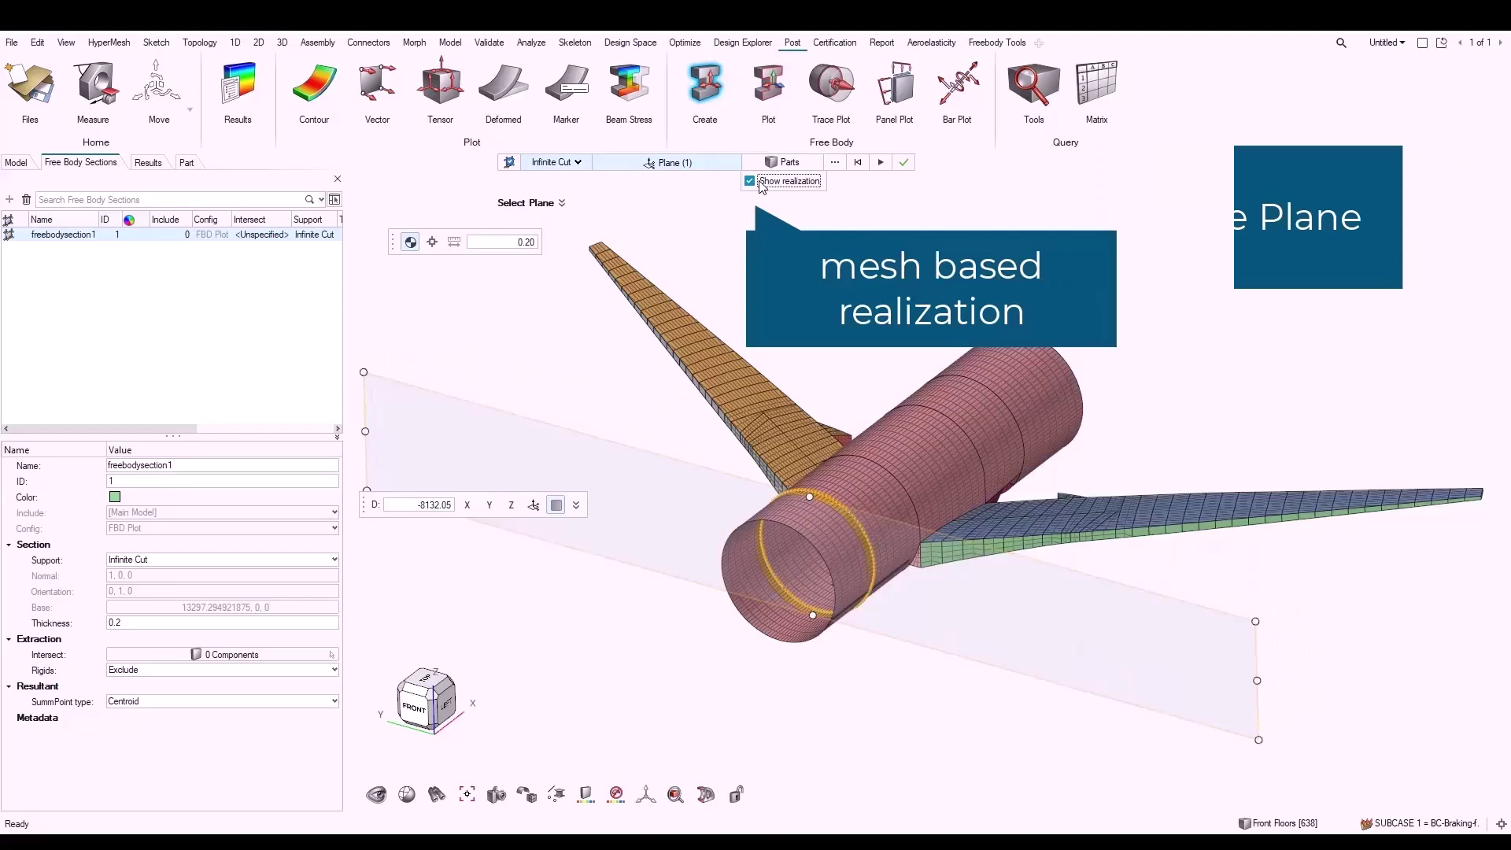
left_click_drag(925, 600, 1141, 442)
Hide the realization, make freebodysection1 intersect 45 aircraft parts, and save it.
left_click(749, 181)
left_click(835, 163)
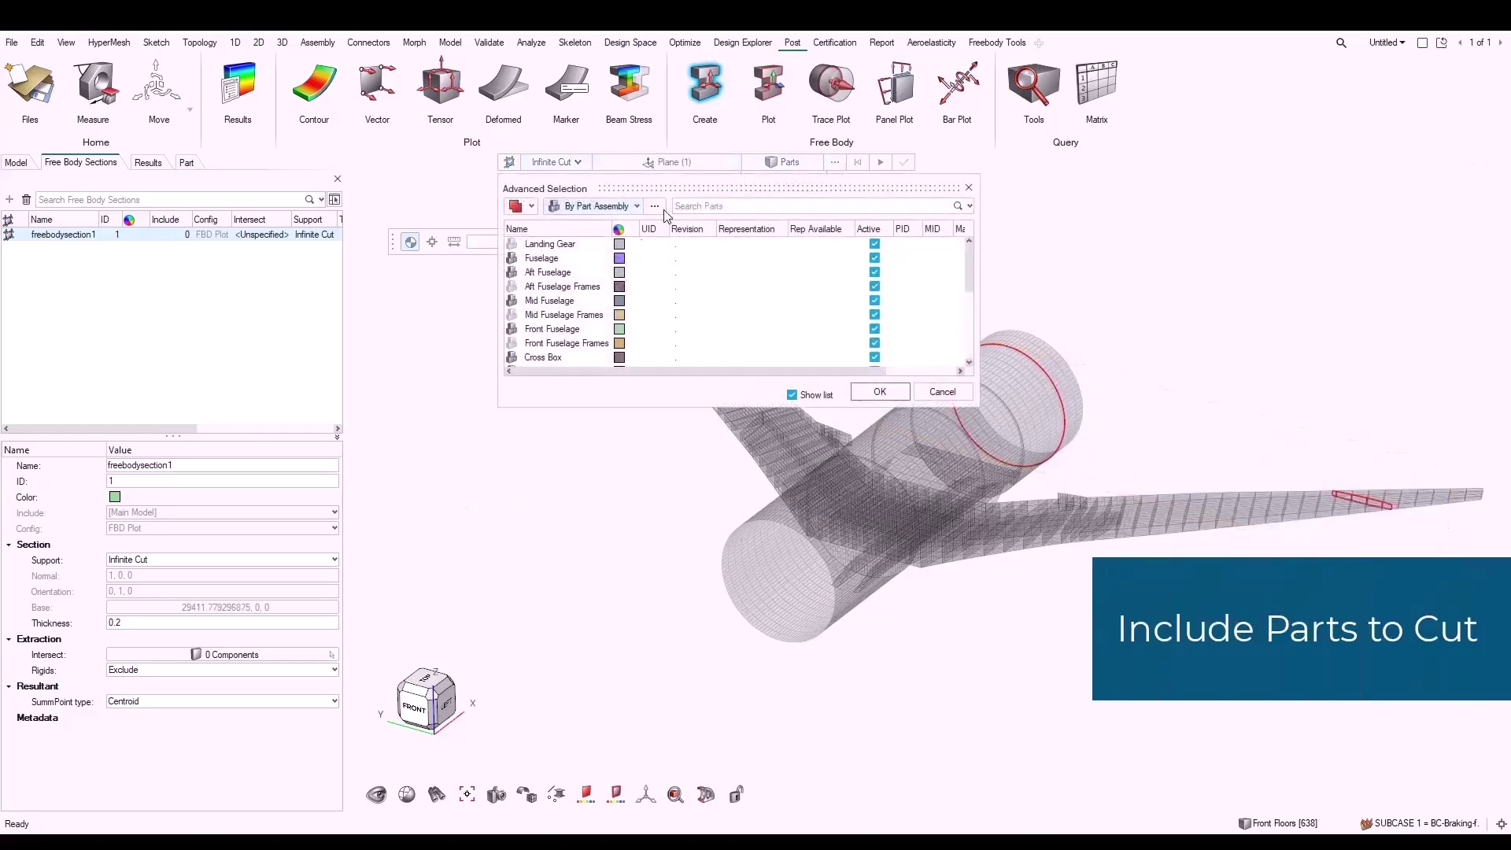
left_click(879, 391)
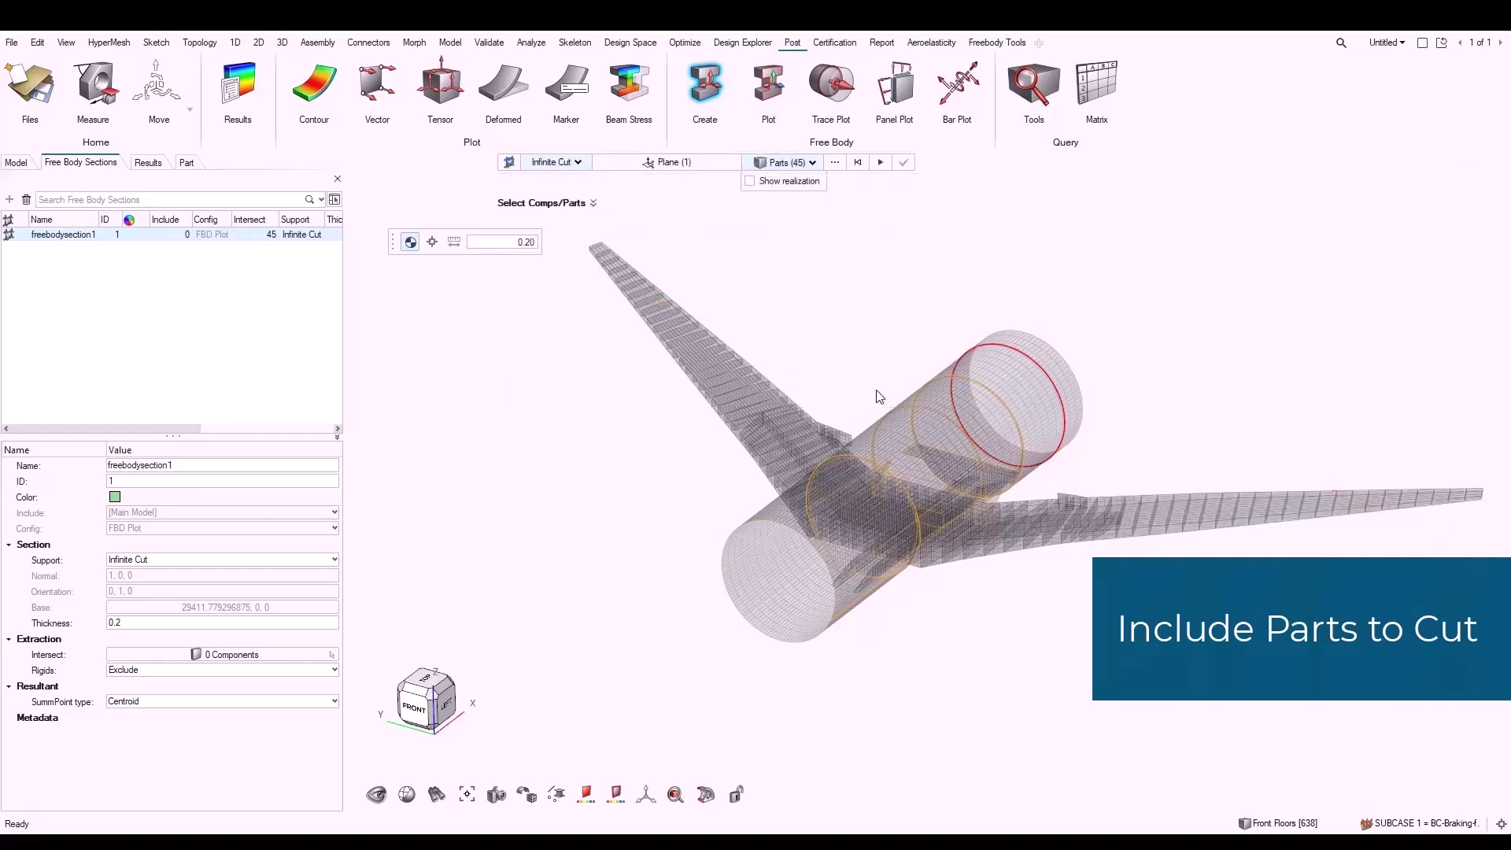
left_click(881, 164)
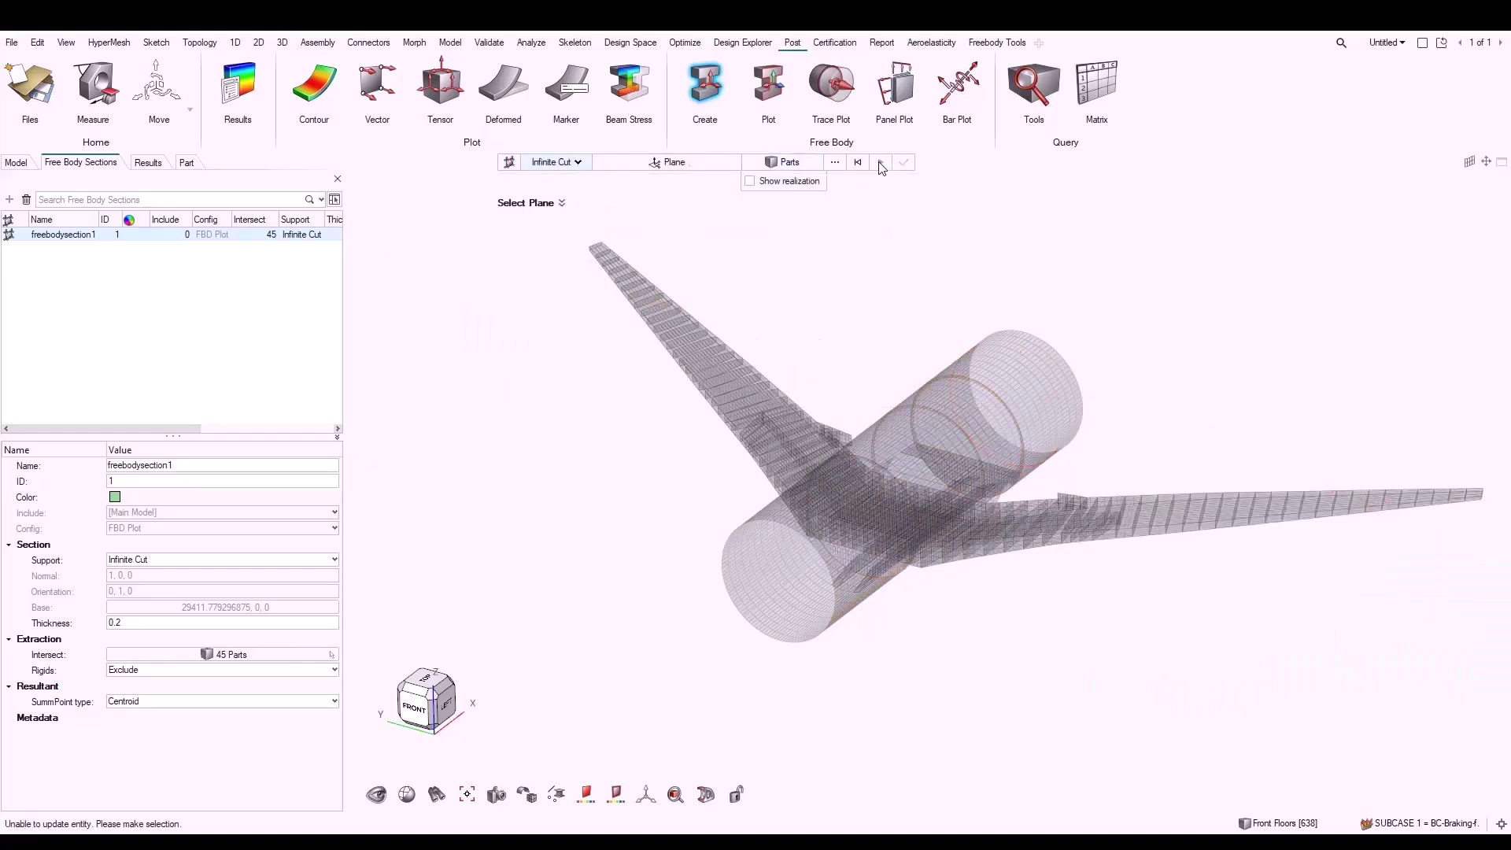
left_click(580, 163)
Make the new section a Finite Cut and shrink its plane around the fuselage and wings, from the front view.
left_click(564, 192)
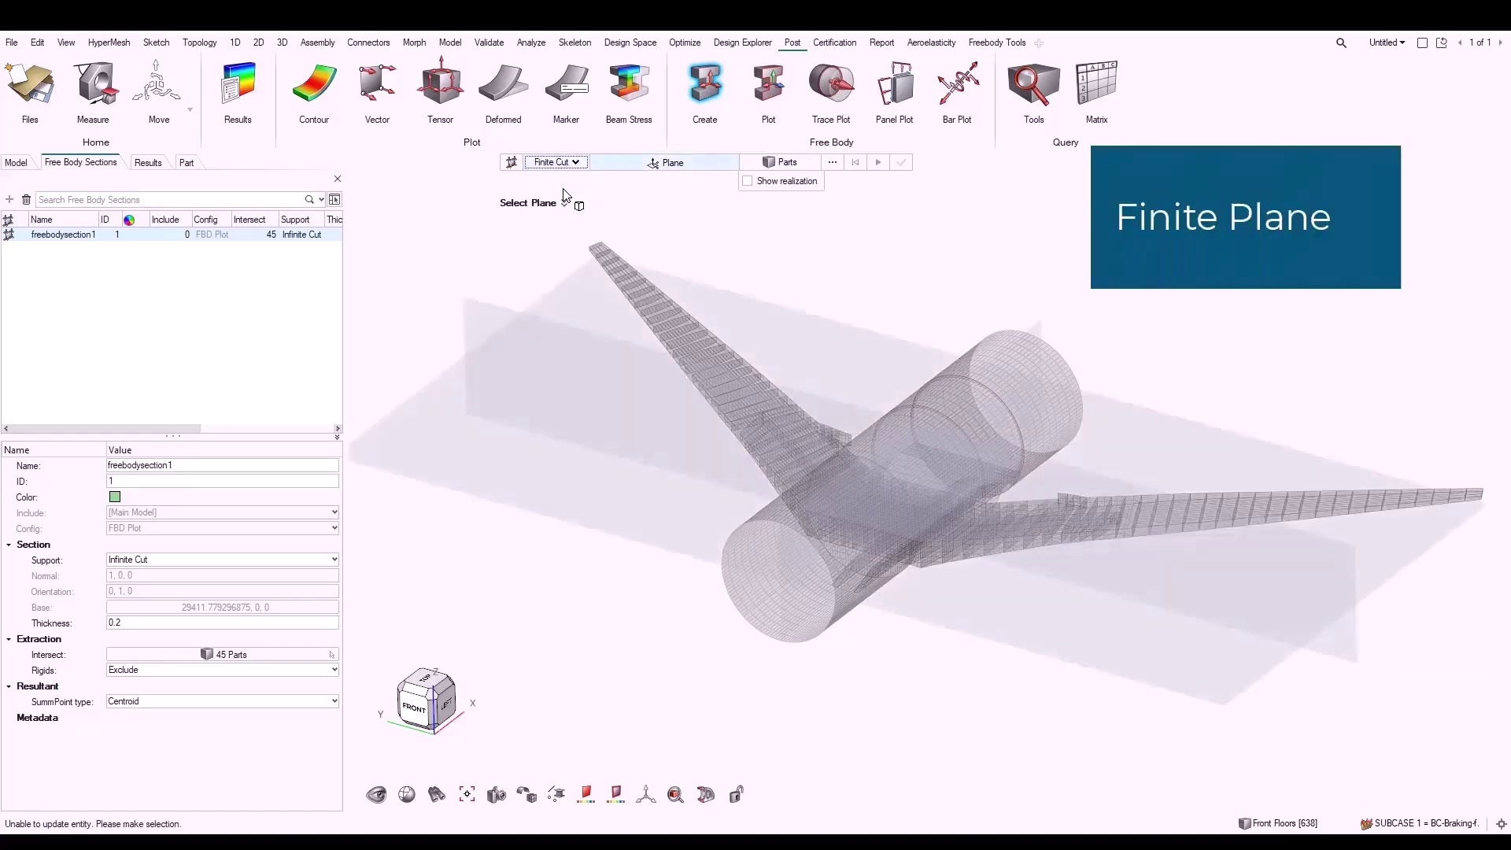
left_click(413, 707)
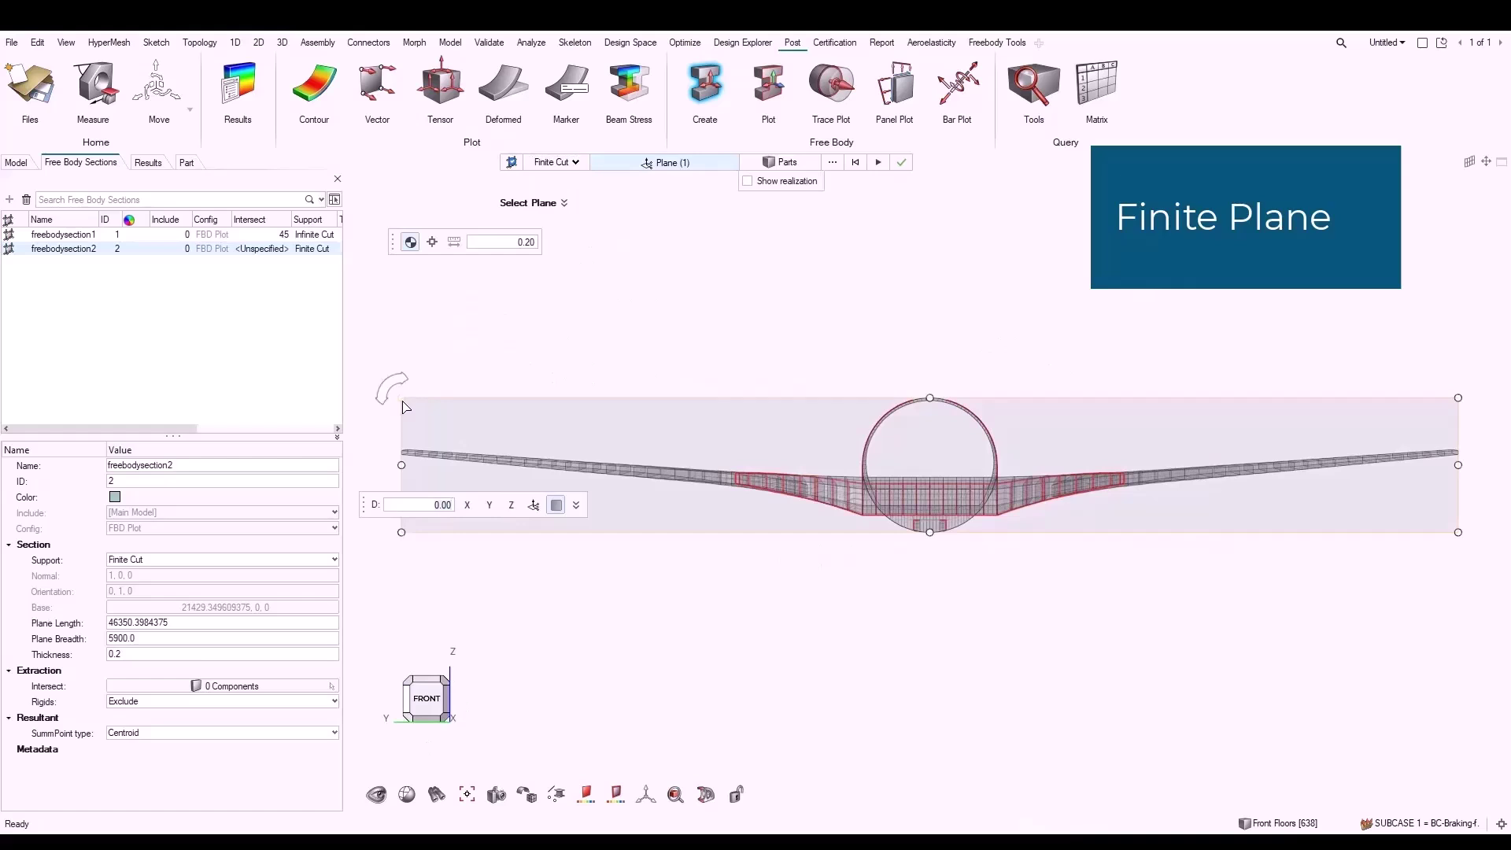
left_click(403, 399)
left_click_drag(402, 399, 865, 415)
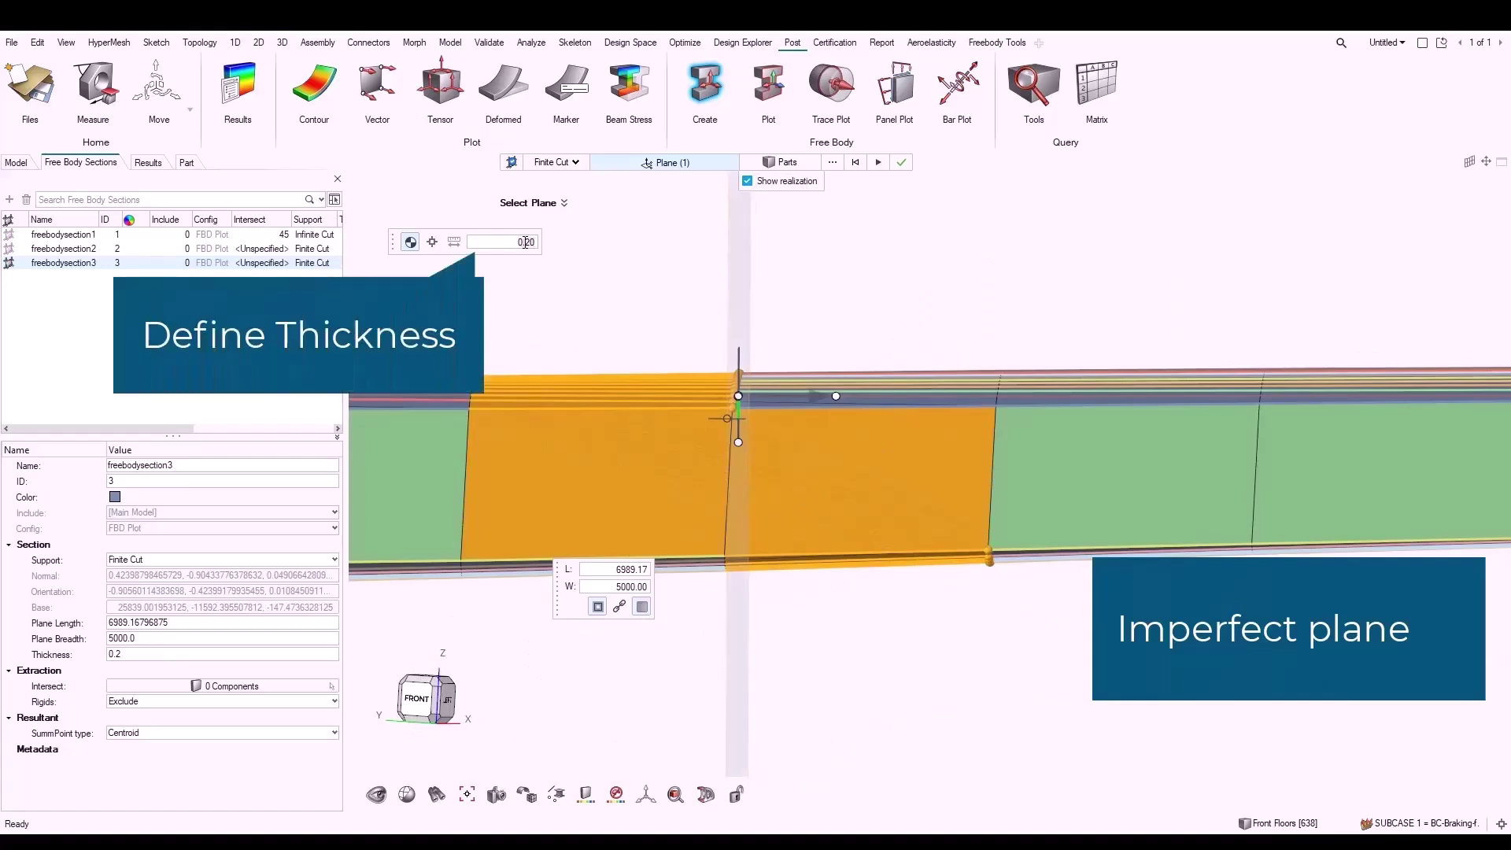
Give freebodysection3 a thickness of 100, slide its plane along the wing panel, and finish editing.
key("Return")
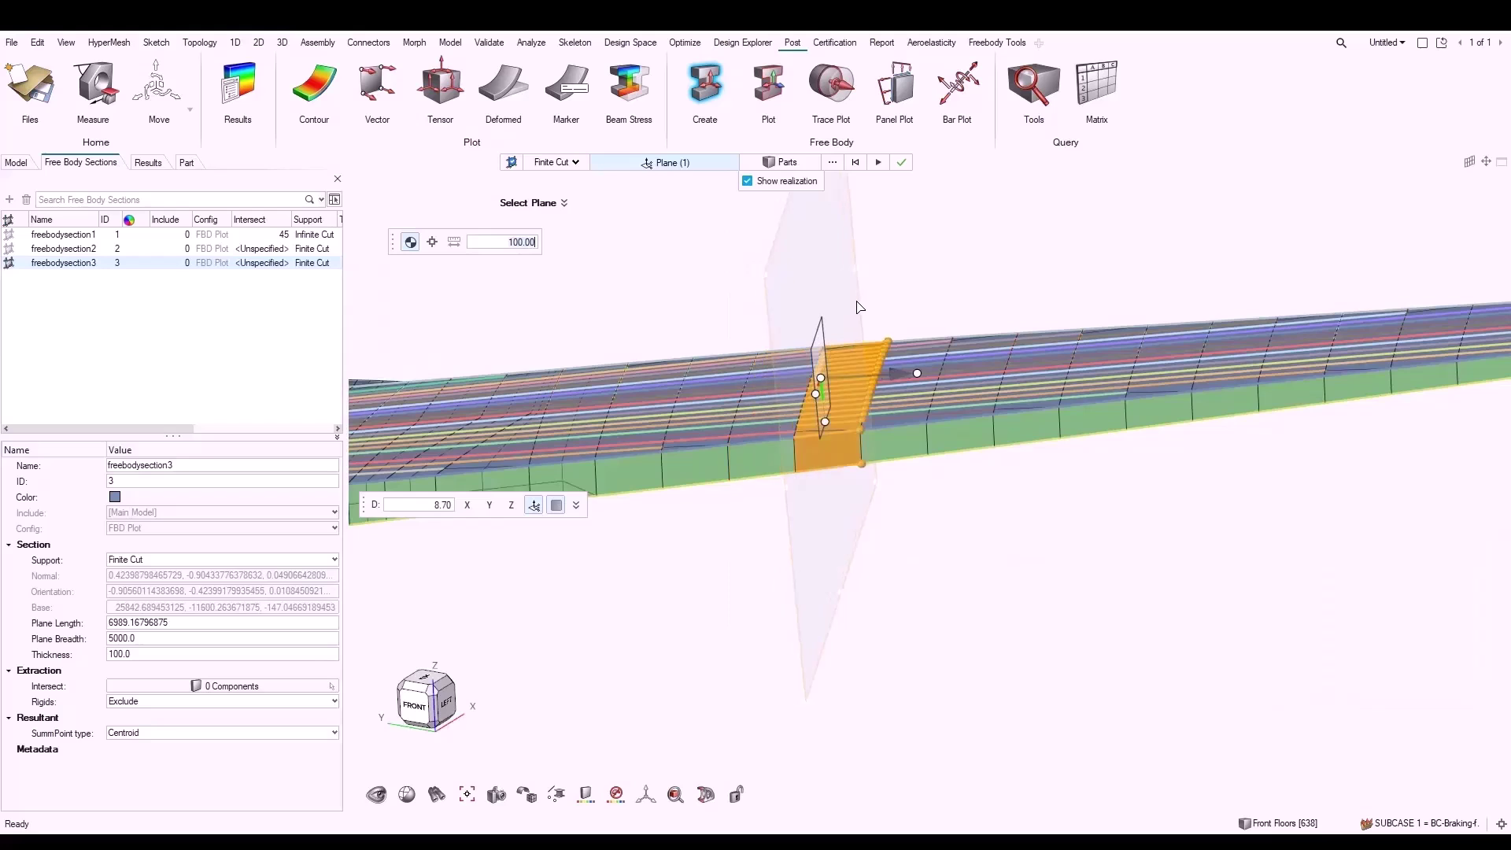
left_click_drag(860, 307, 1093, 326)
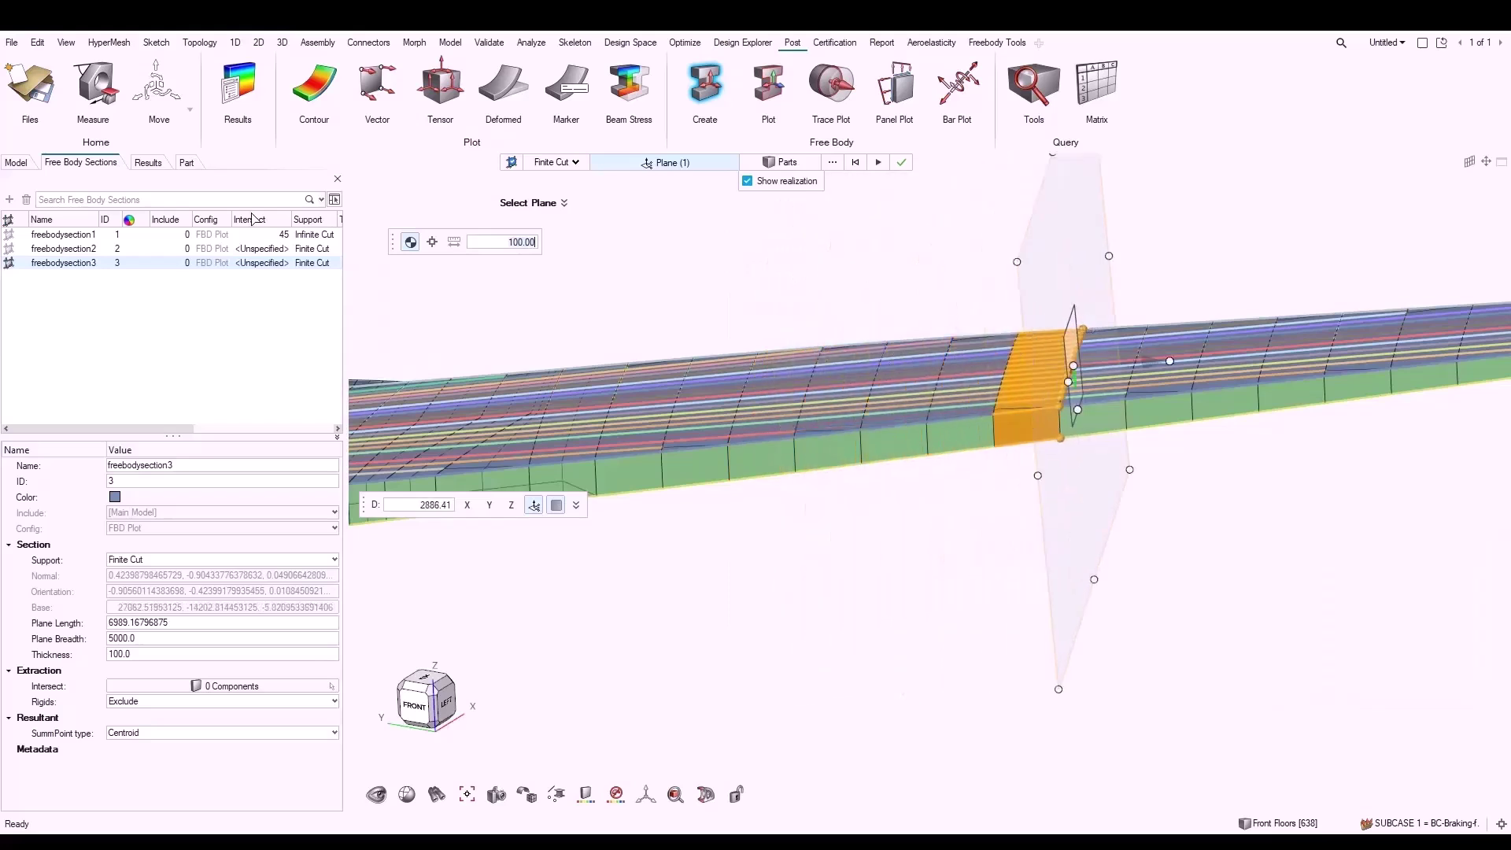
left_click(85, 277)
left_click(70, 264)
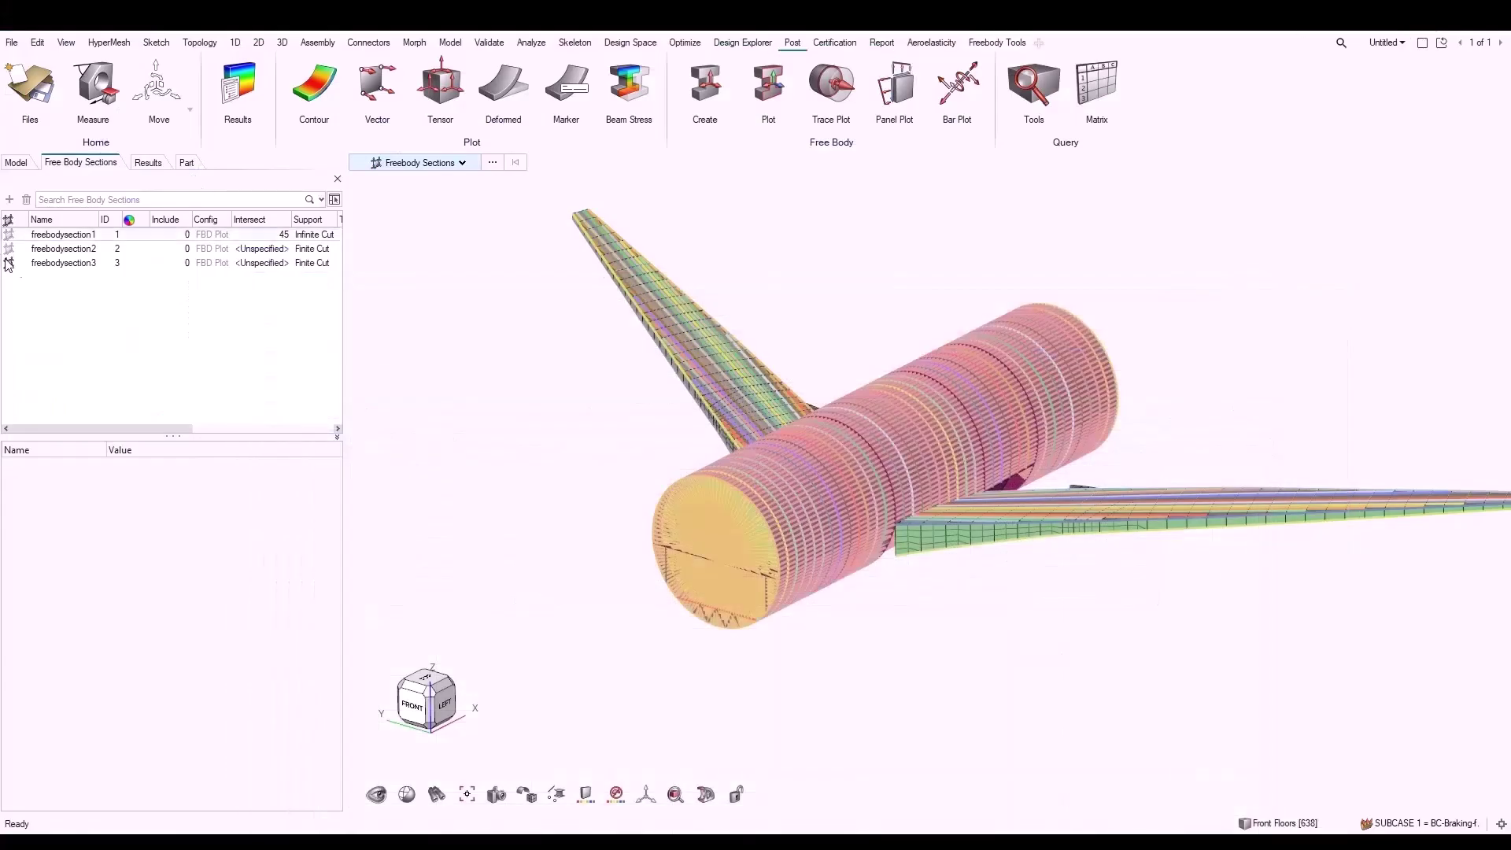
Import free body sections from LeftWing.csv via FBD Import/Export.
right_click(67, 319)
mouse_move(148, 398)
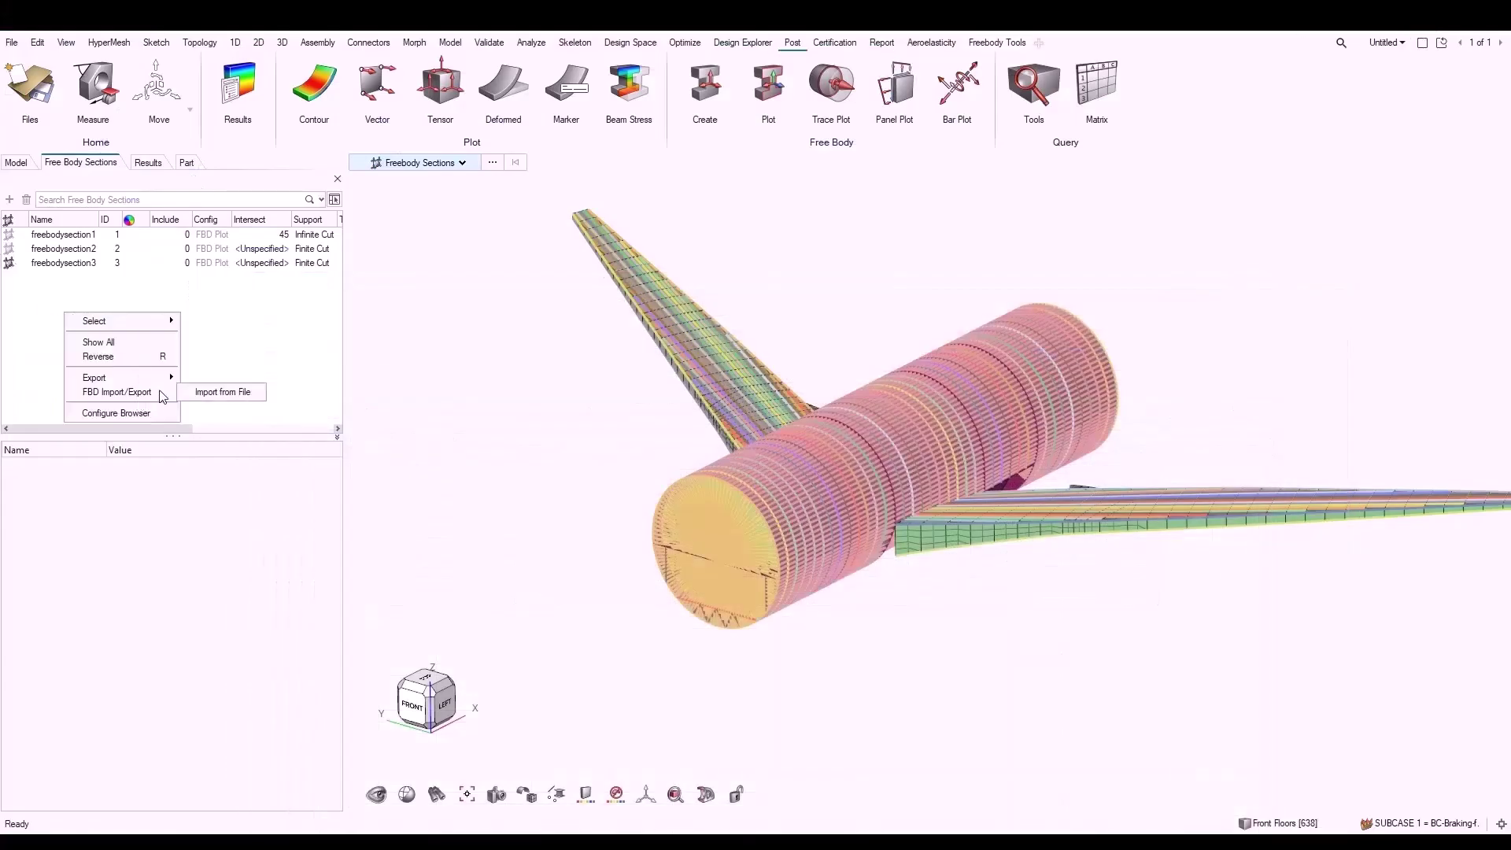
left_click(220, 393)
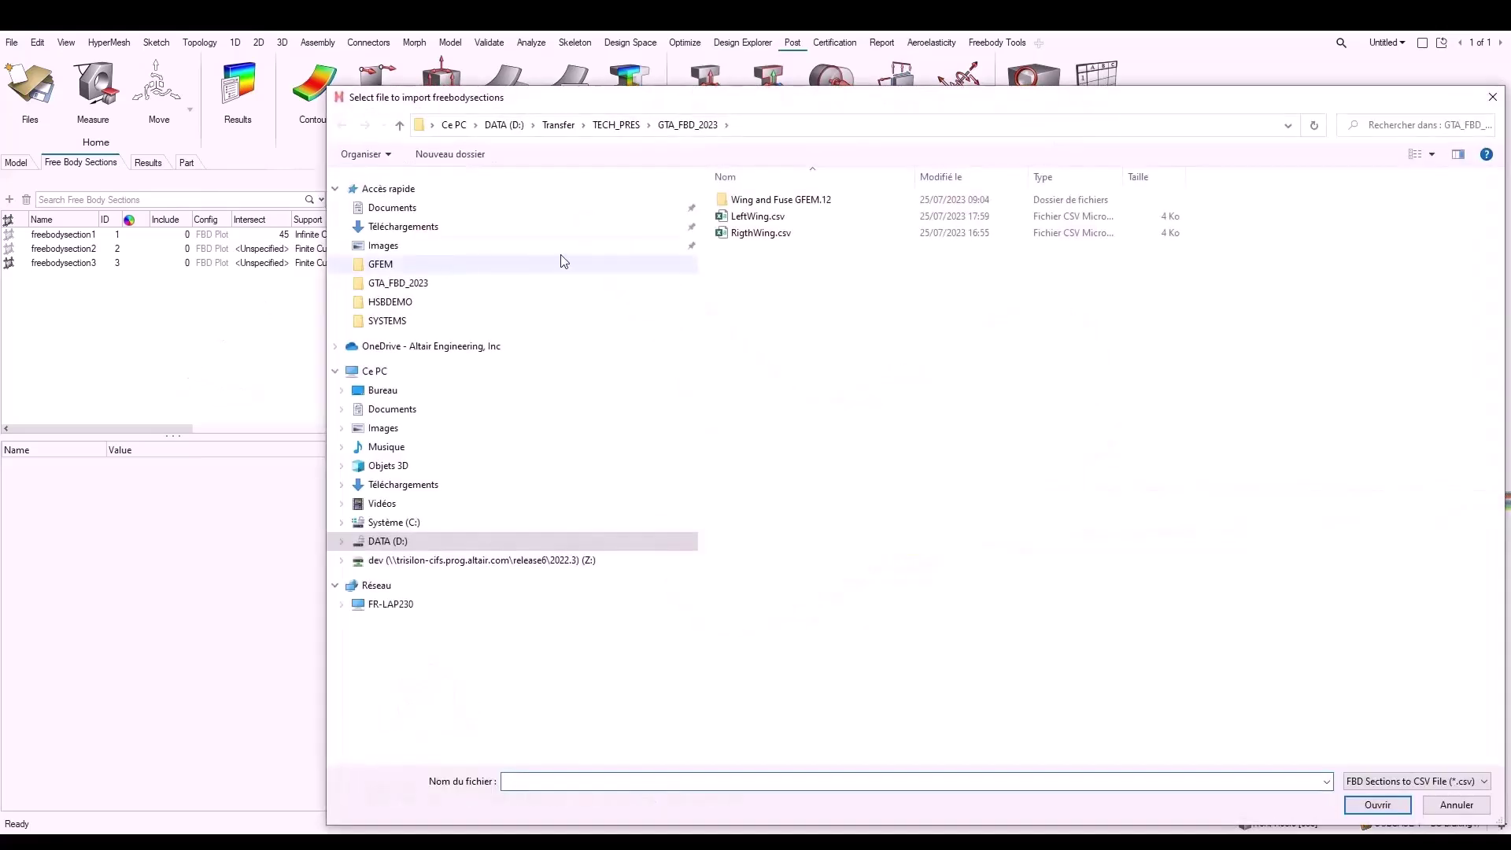
left_click(744, 217)
left_click(1378, 805)
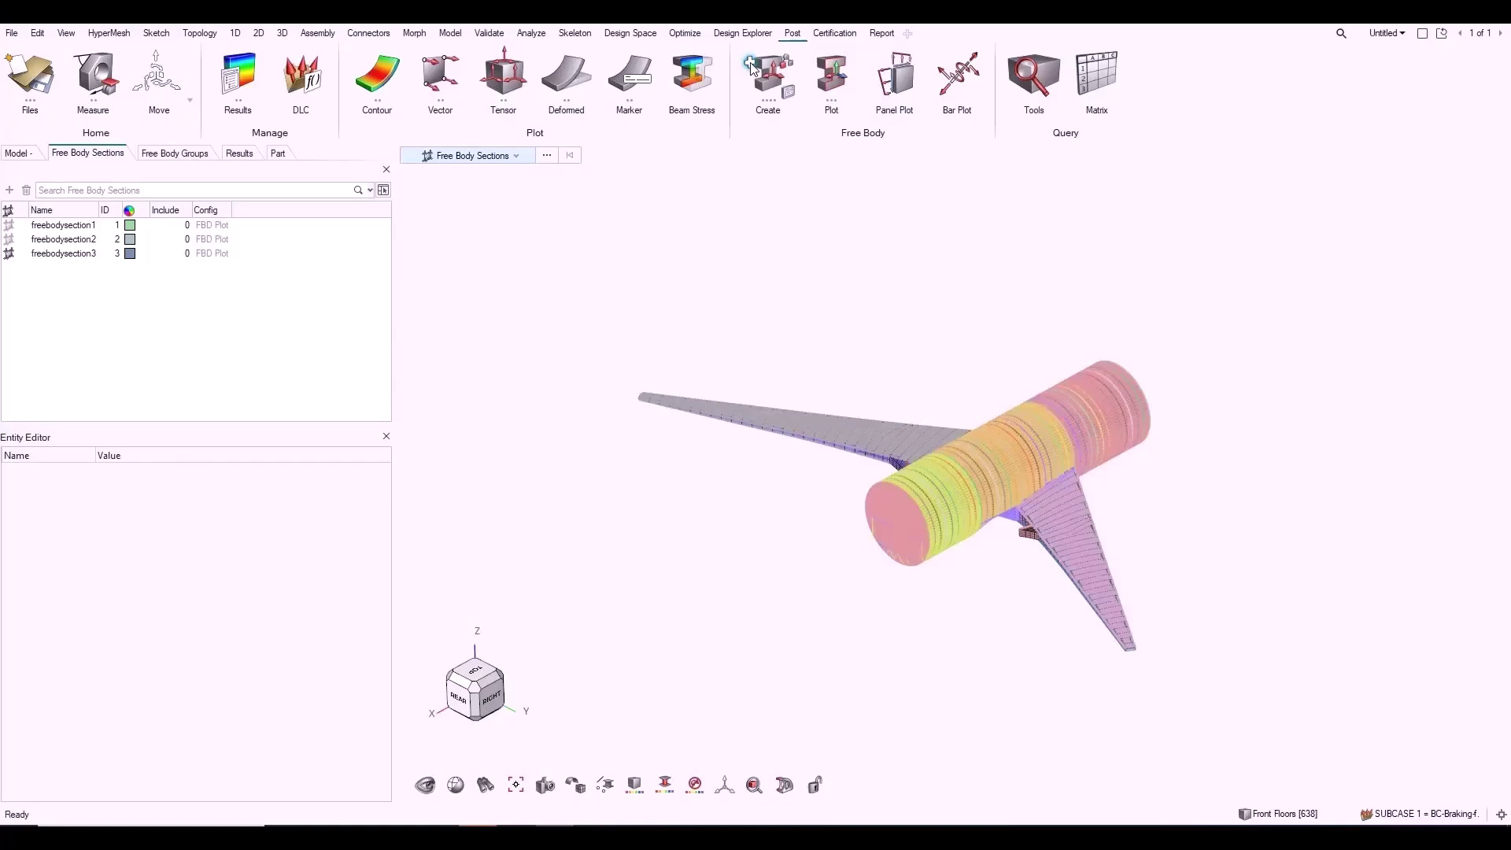
Create a new free body group named Wing R.
left_click(753, 69)
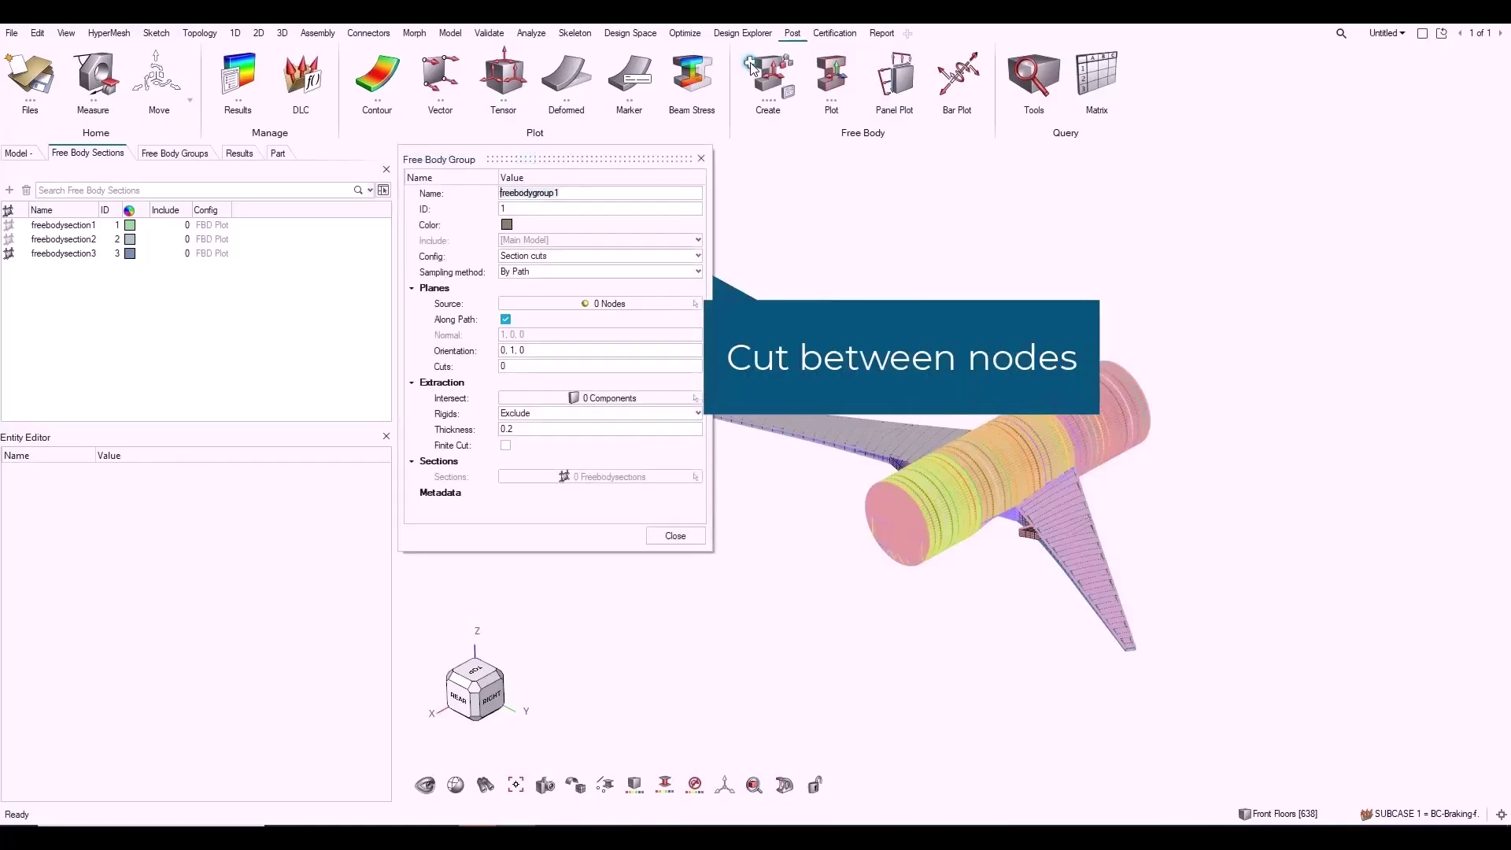
double_click(571, 199)
type("Wing R")
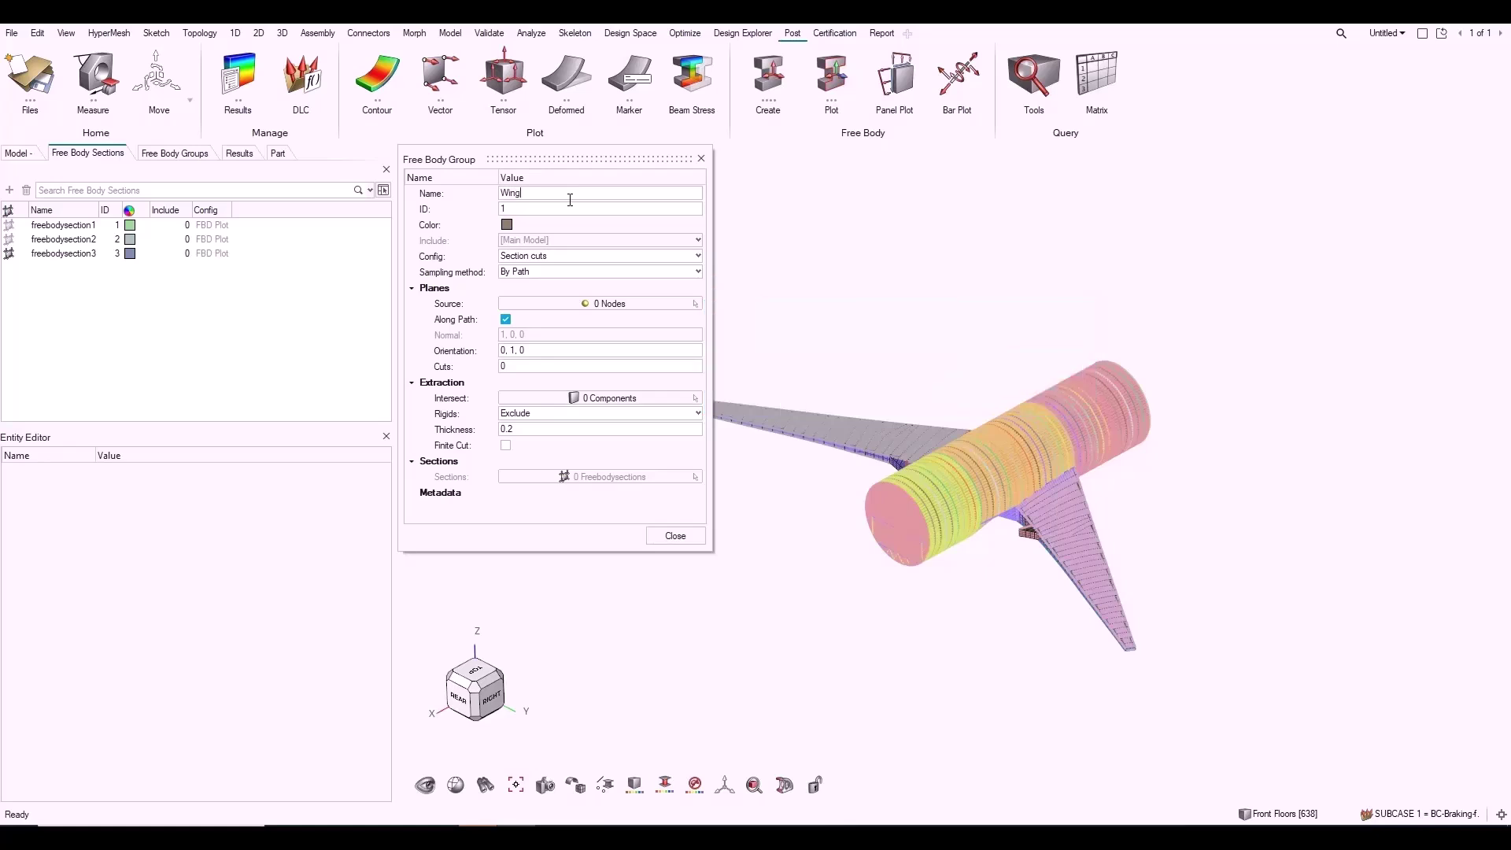
Cut Wing R along a two-node right-wing path with 10 cuts, giving 12 sections.
left_click(589, 304)
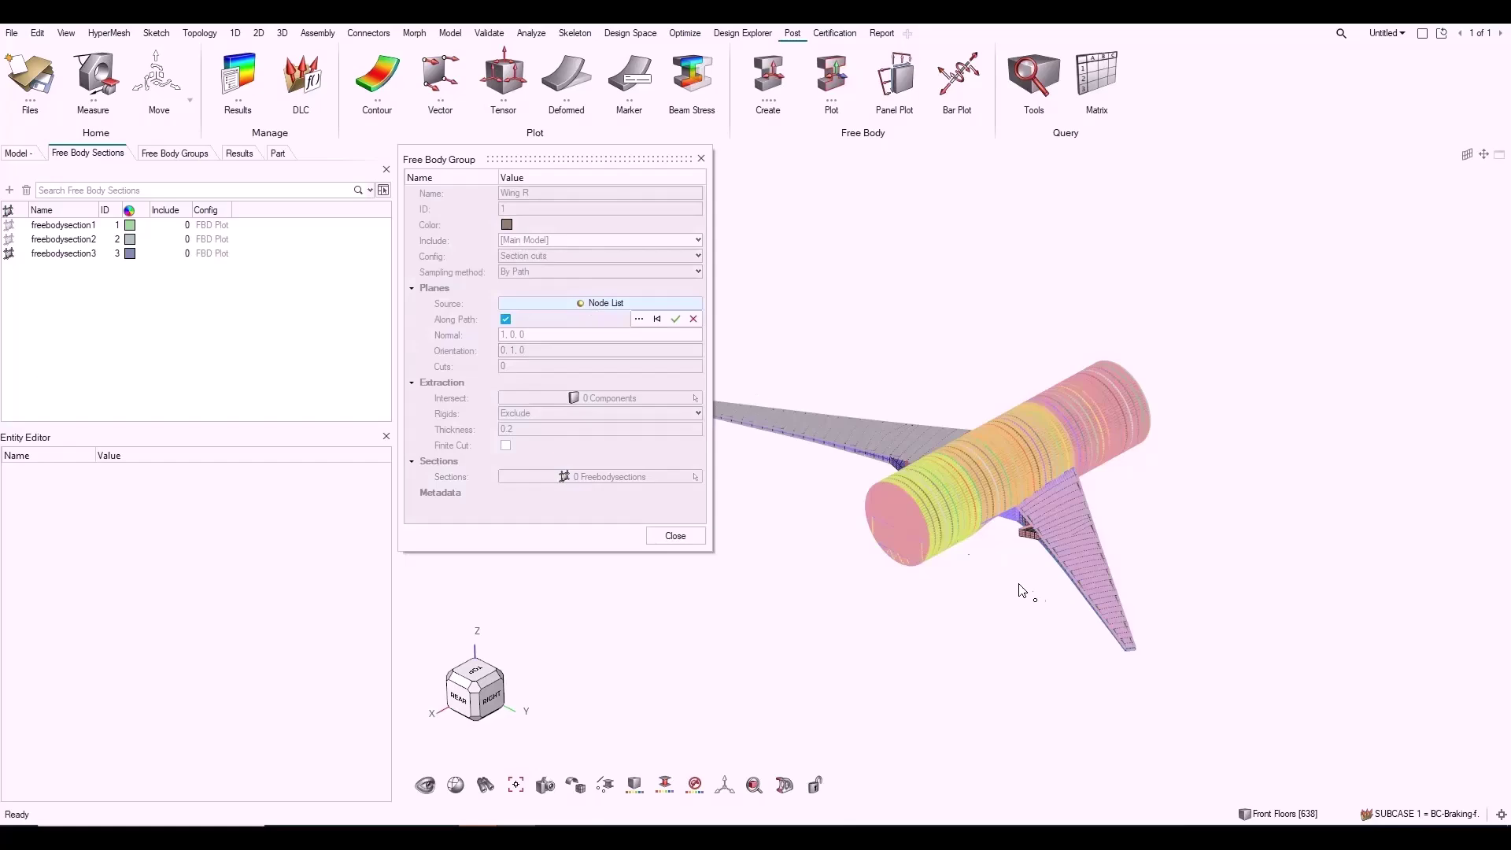
middle_click_drag(906, 550, 1165, 610)
scroll(1208, 482, "up", 3)
scroll(1208, 481, "up", 2)
middle_click_drag(1228, 374, 880, 529, "shift")
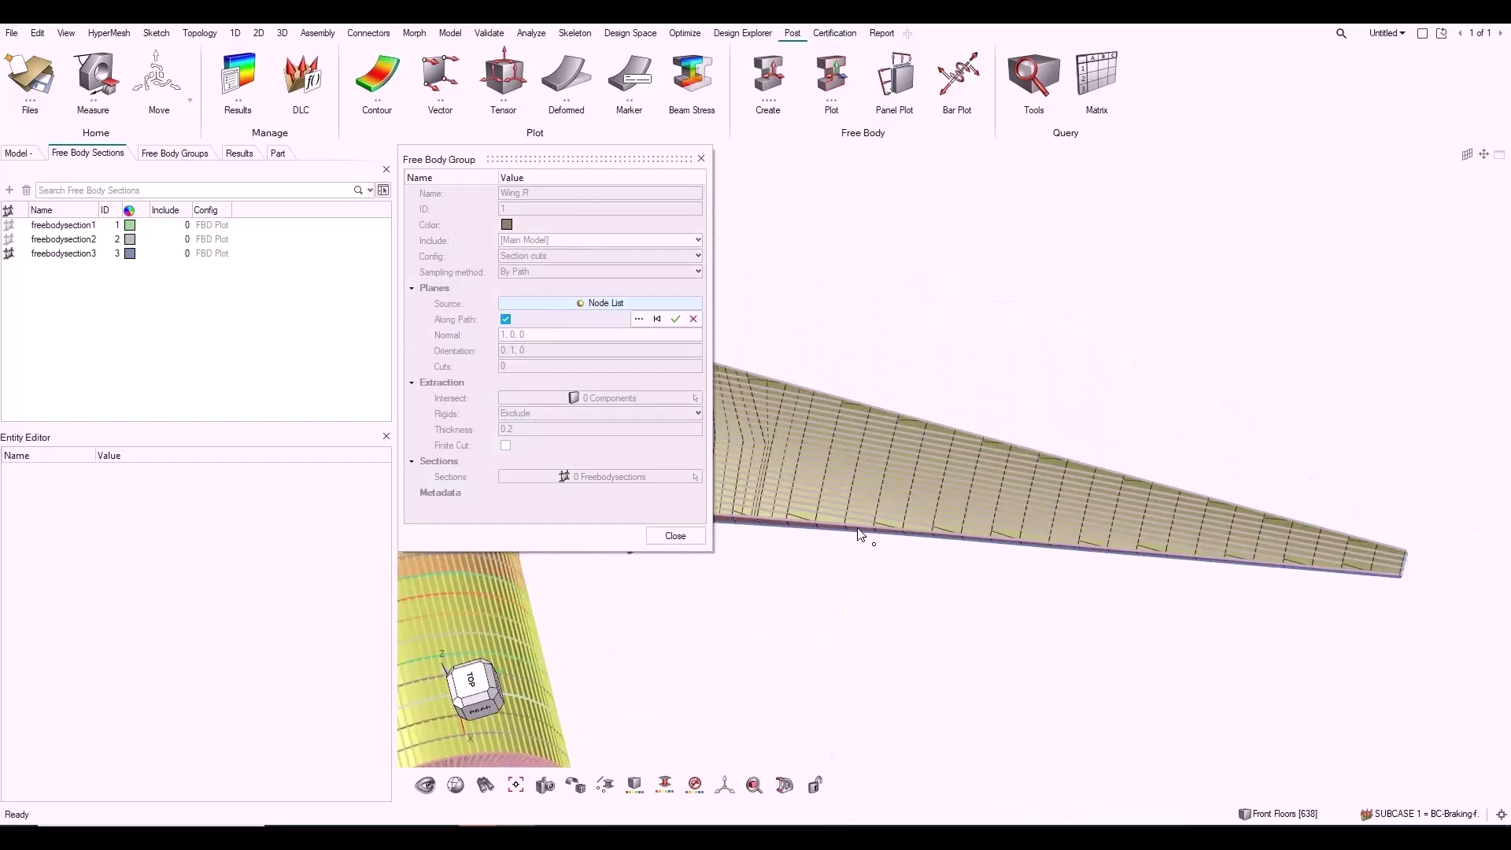
left_click(789, 525)
left_click(675, 319)
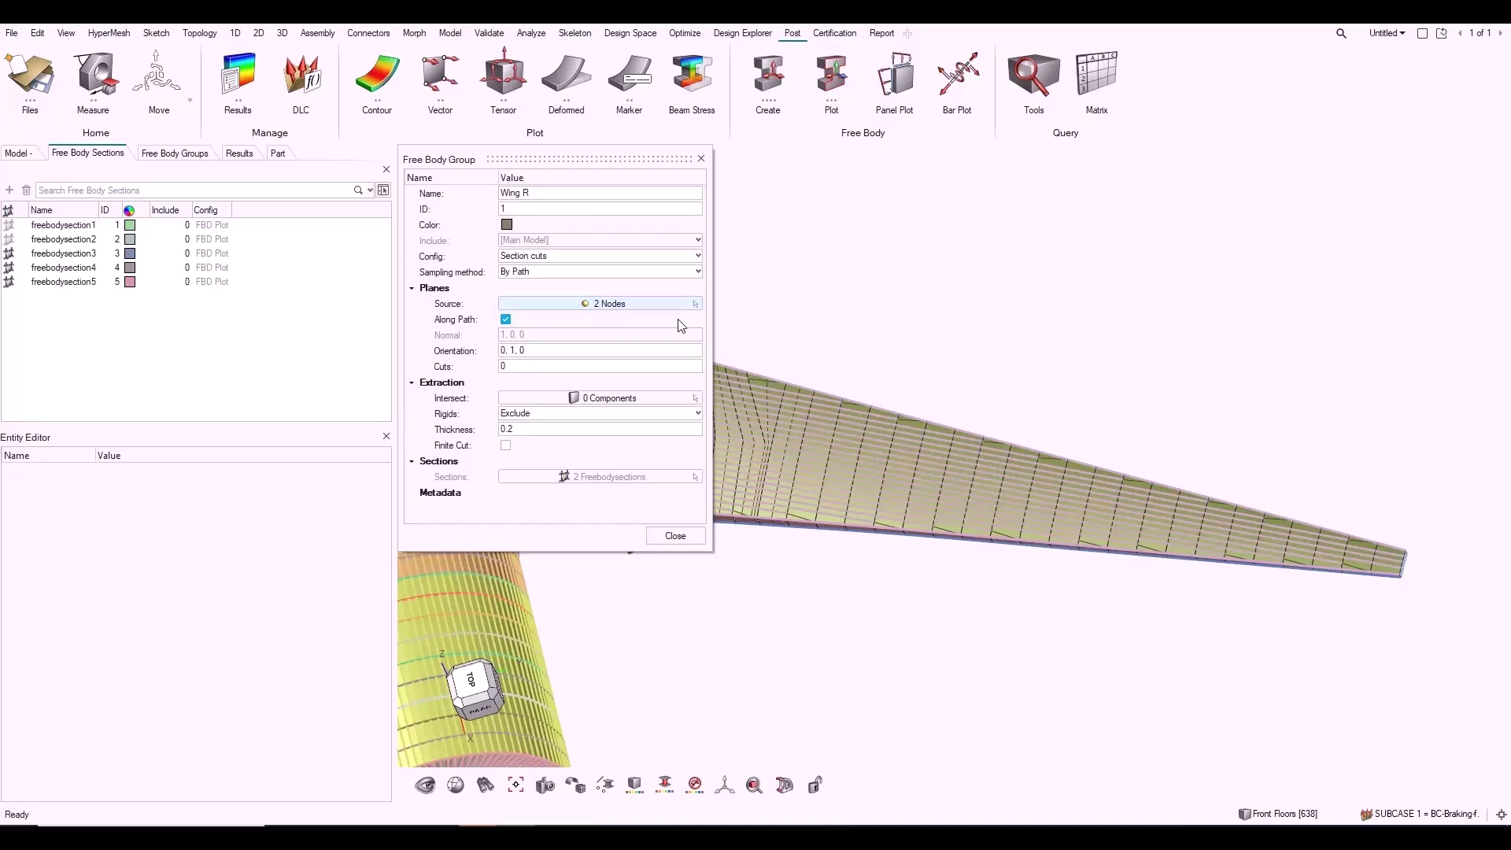
left_click(523, 368)
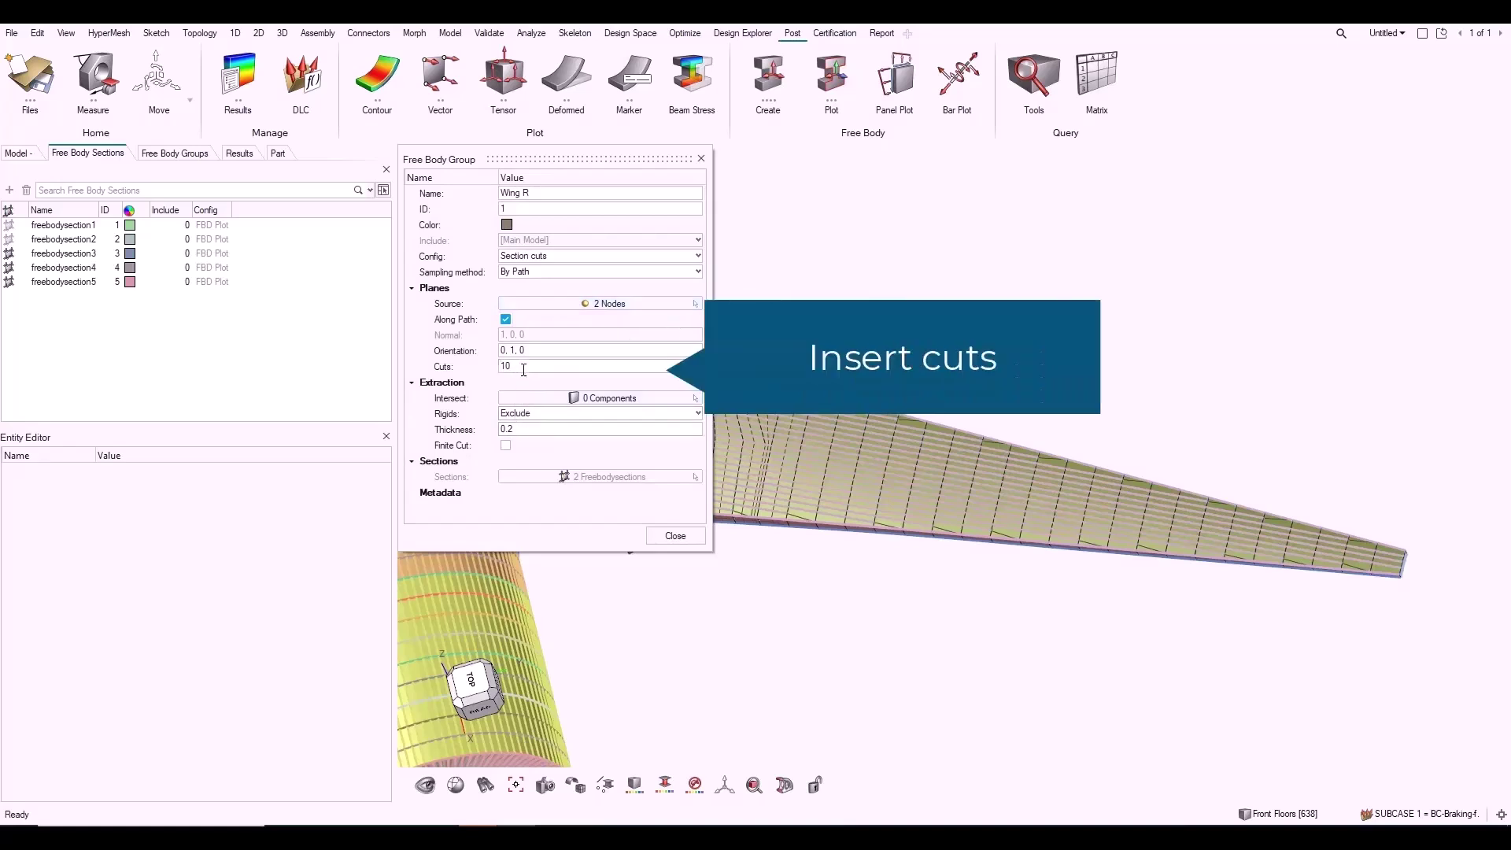
key("Return")
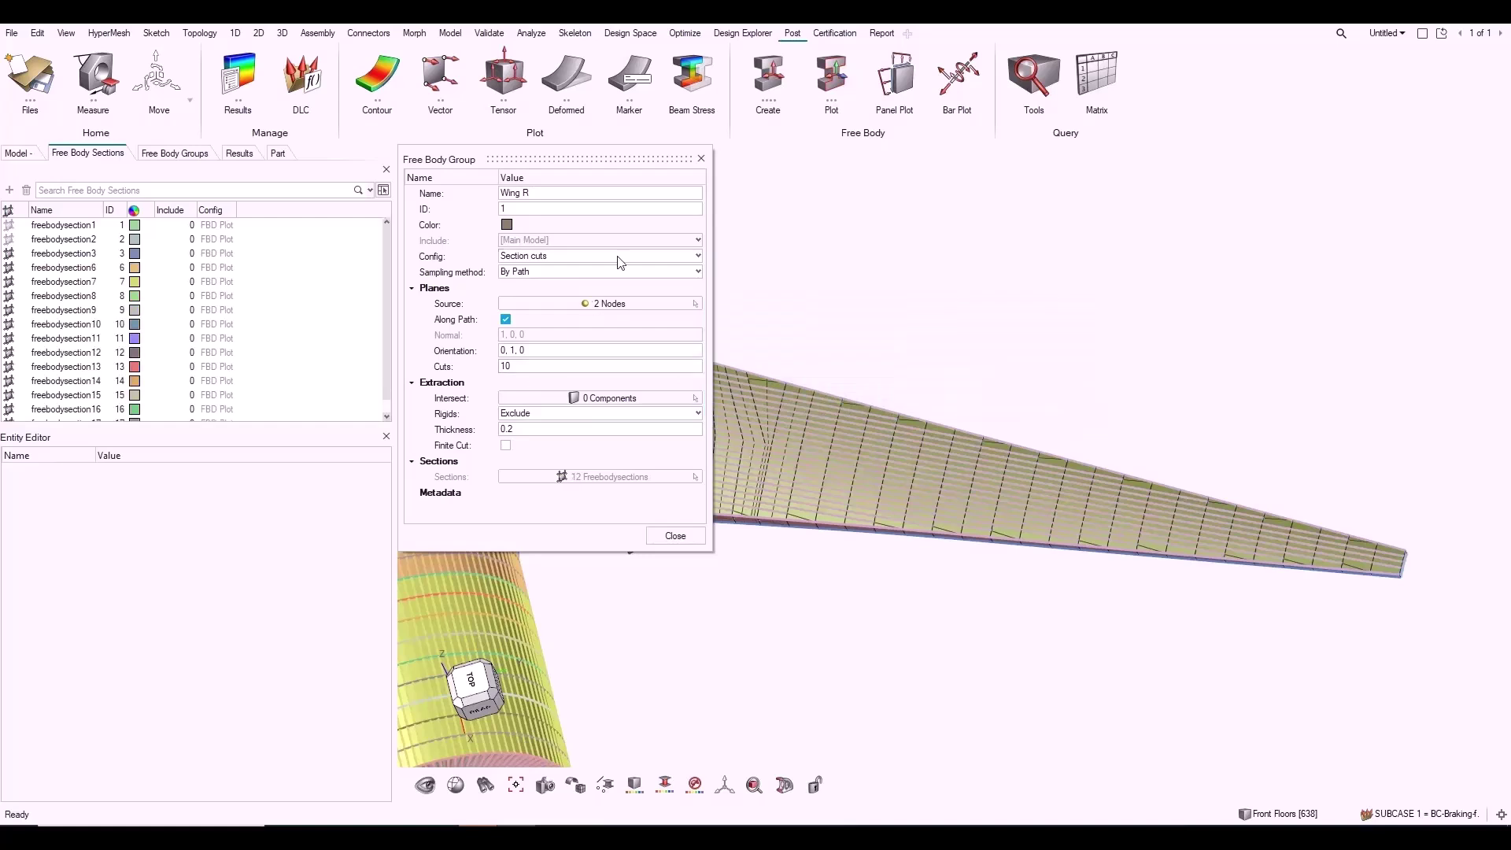
left_click(702, 158)
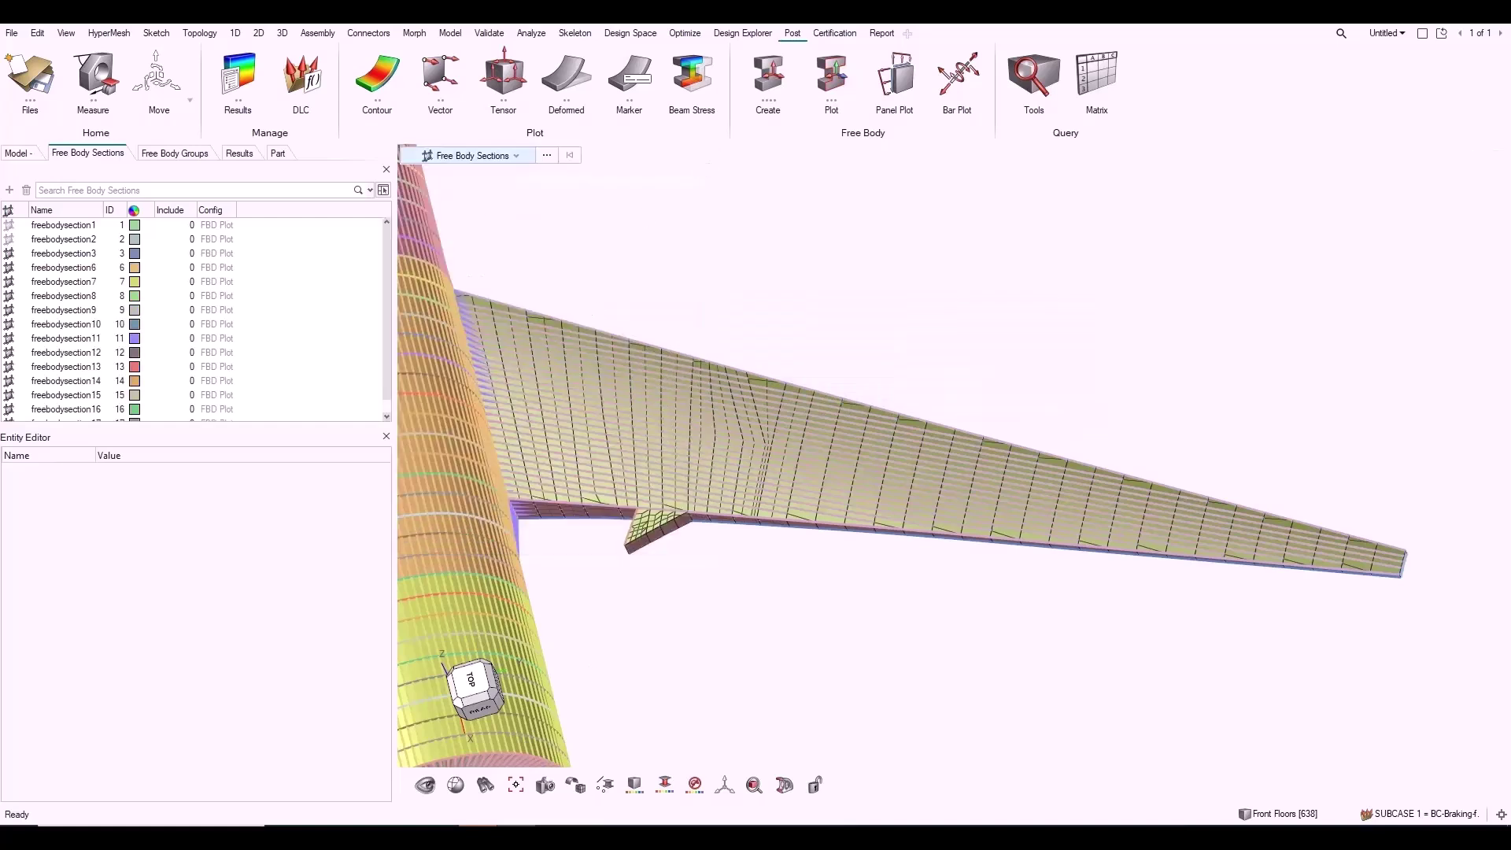
Inspect freebodysection13, 15 and 12, then show the Free Body Groups list.
left_click(56, 367)
left_click(79, 395)
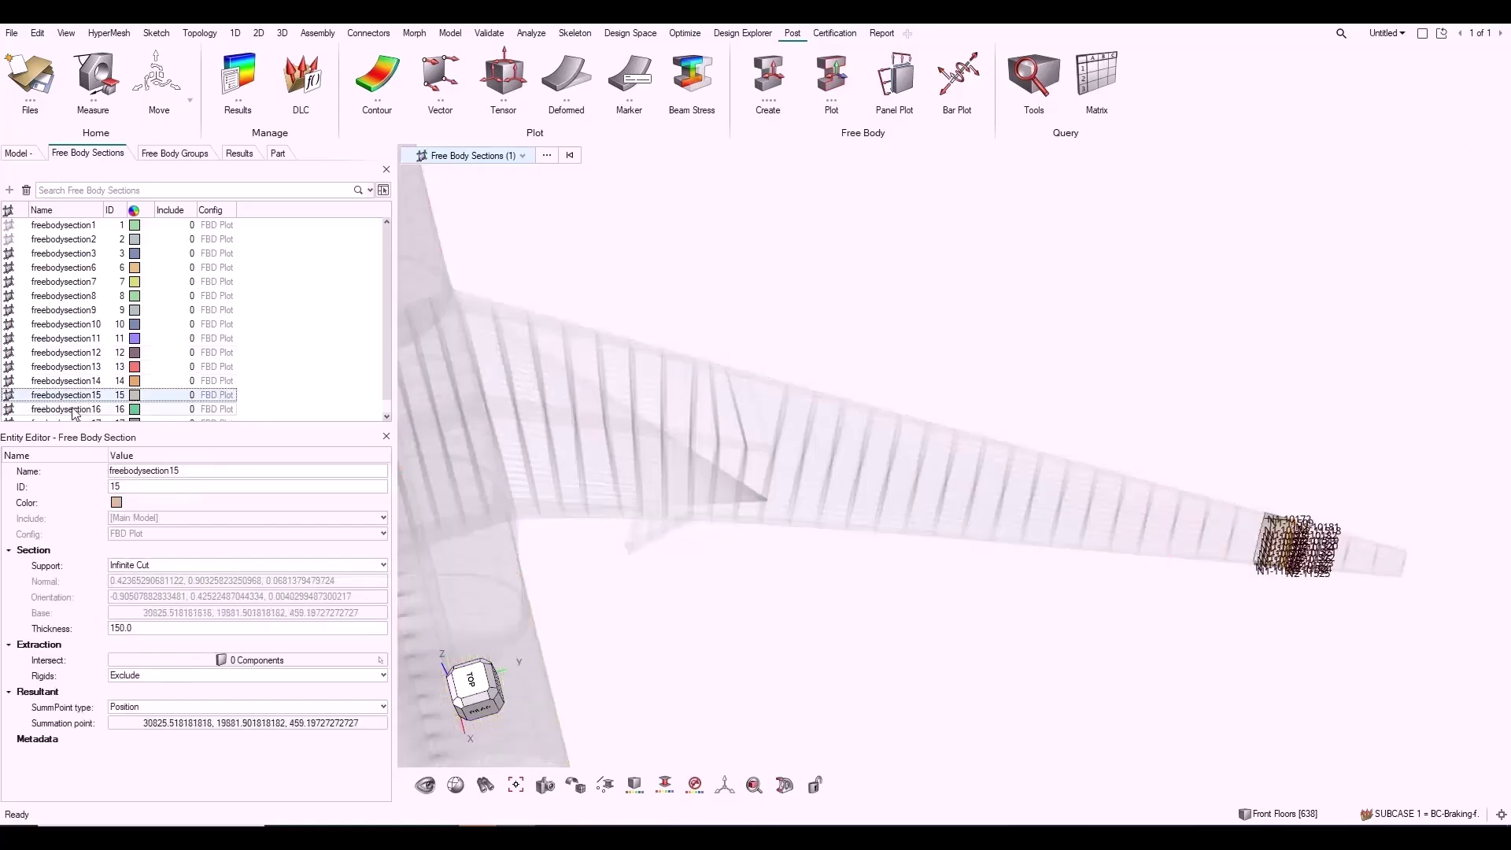
left_click(57, 354)
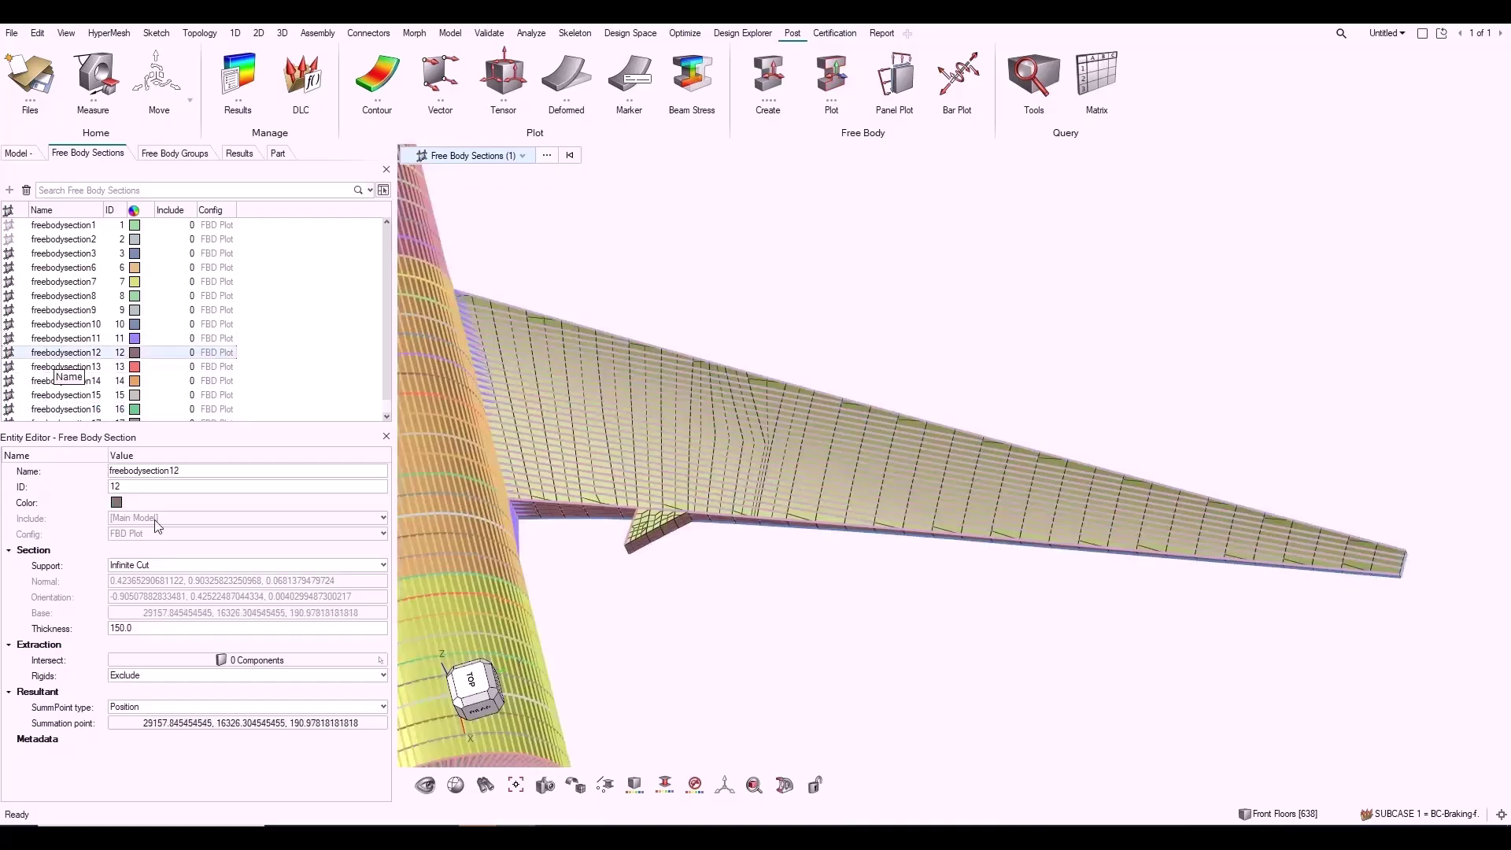
left_click(175, 154)
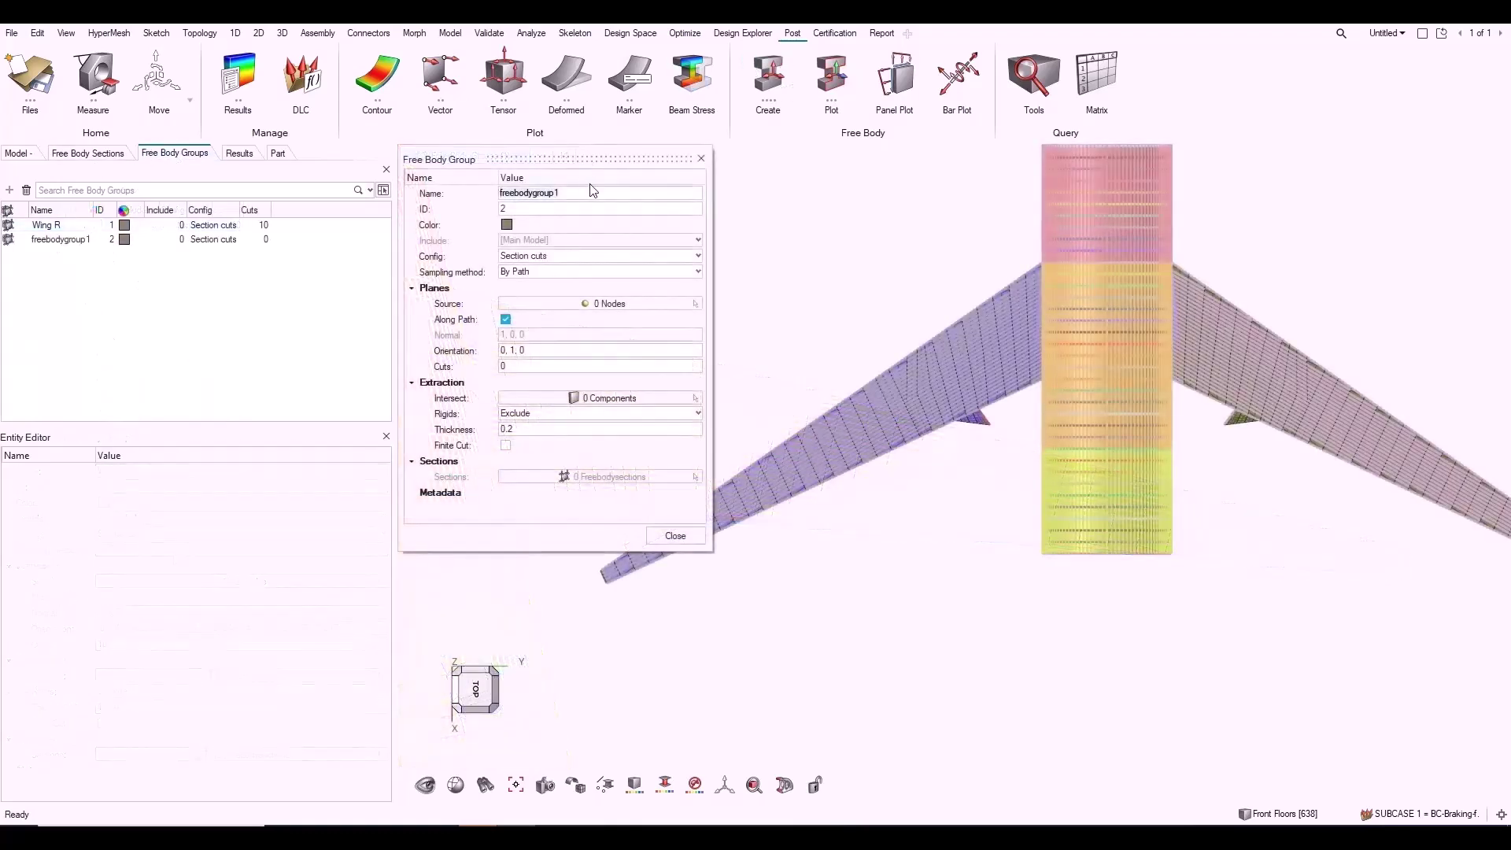
Name the new free body group 'Wing L' and set its sampling method to By Axis.
type("Wing")
left_click(558, 191)
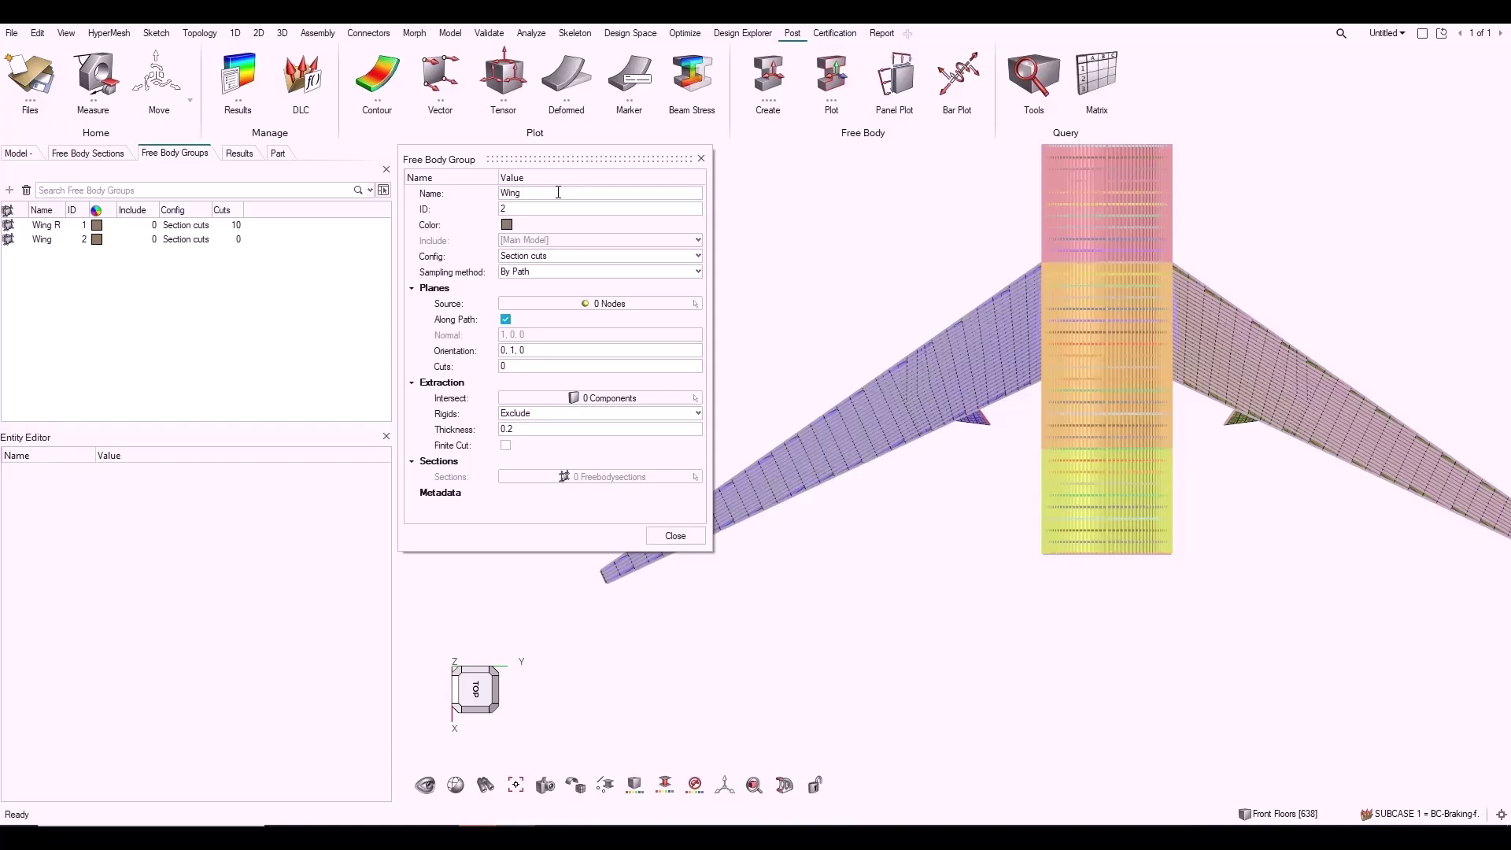
left_click(568, 276)
left_click(539, 297)
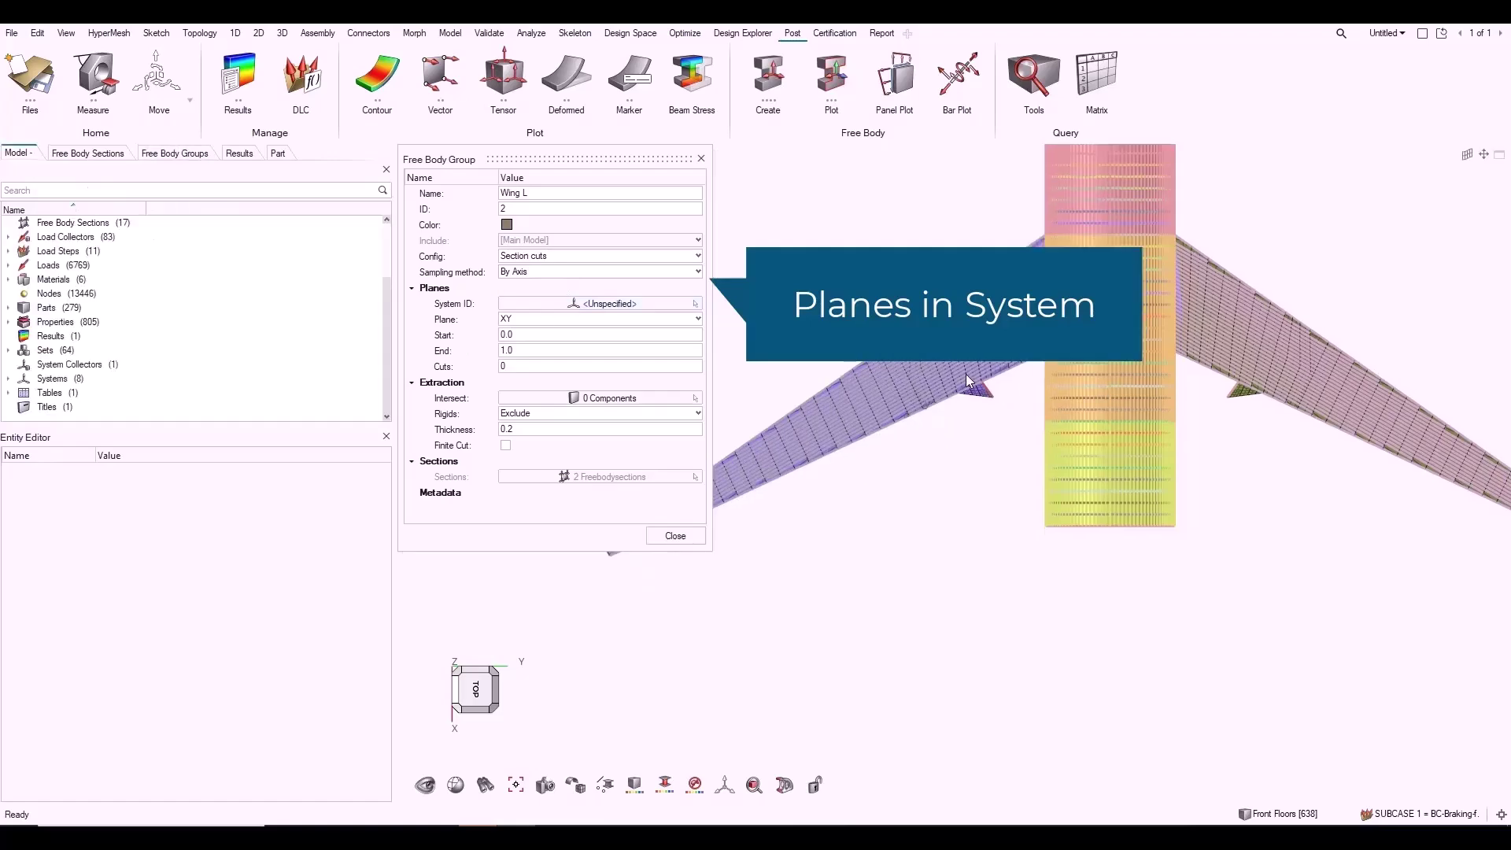
scroll(969, 382, "up", 10)
right_click_drag(1057, 443, 1325, 412, "ctrl")
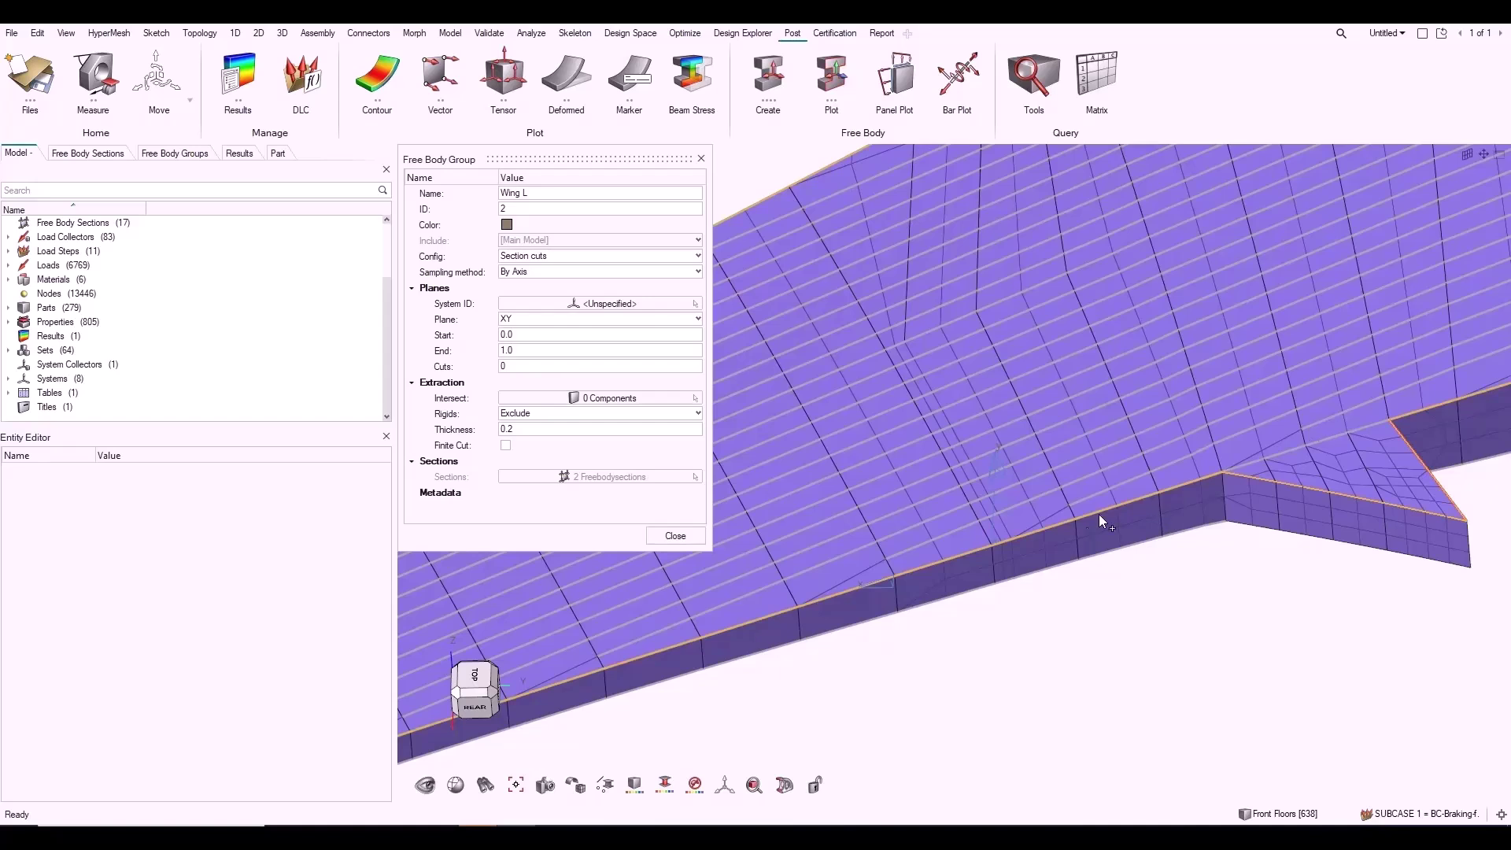
Give Wing L system 68, the YZ plane, start 500.0 and end 15000.0.
left_click(606, 304)
left_click_drag(879, 389, 1101, 684)
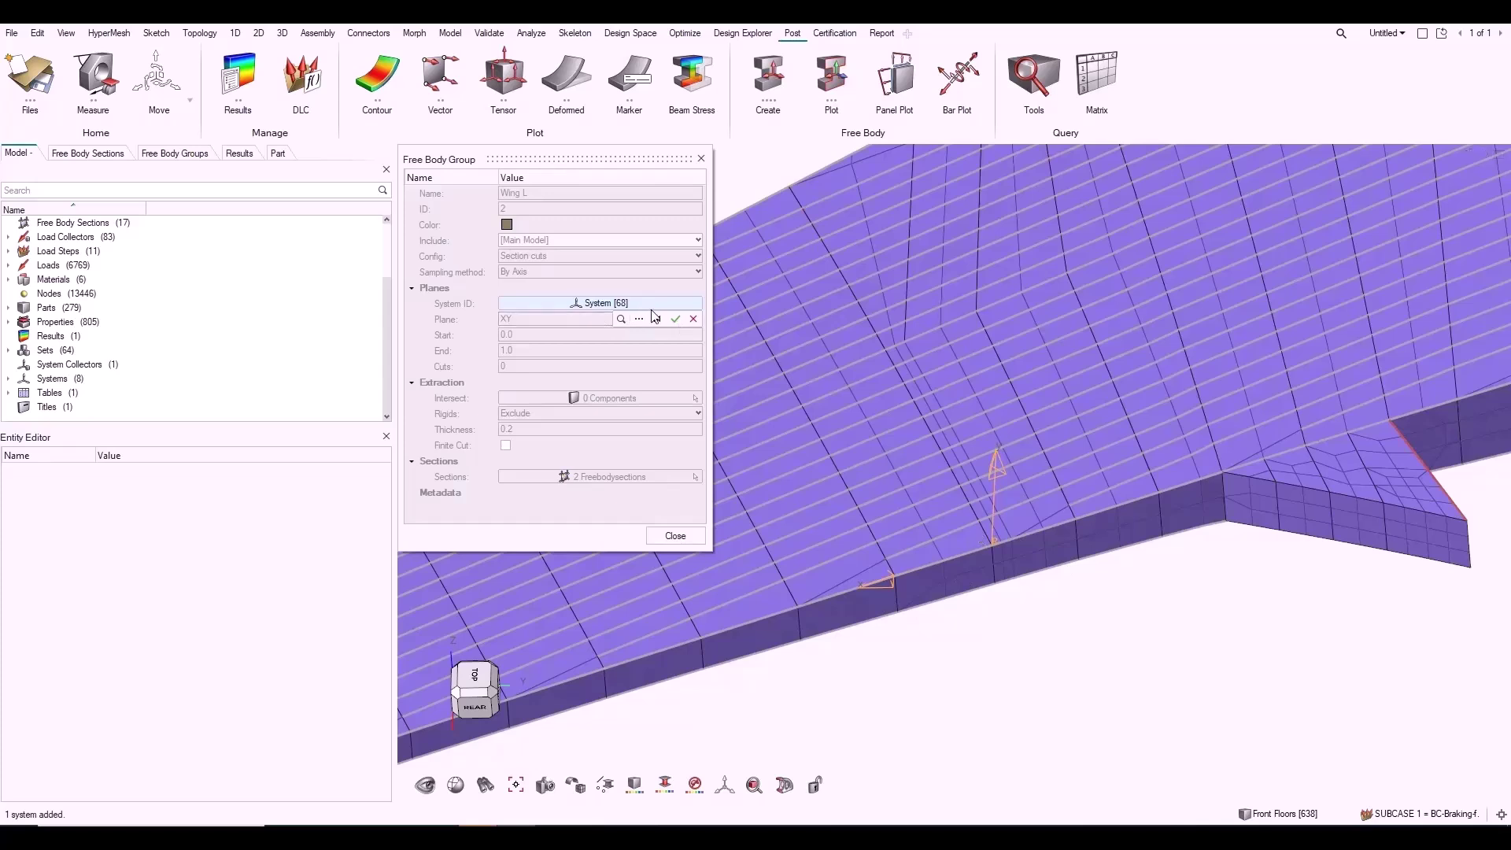
left_click(675, 319)
left_click(536, 322)
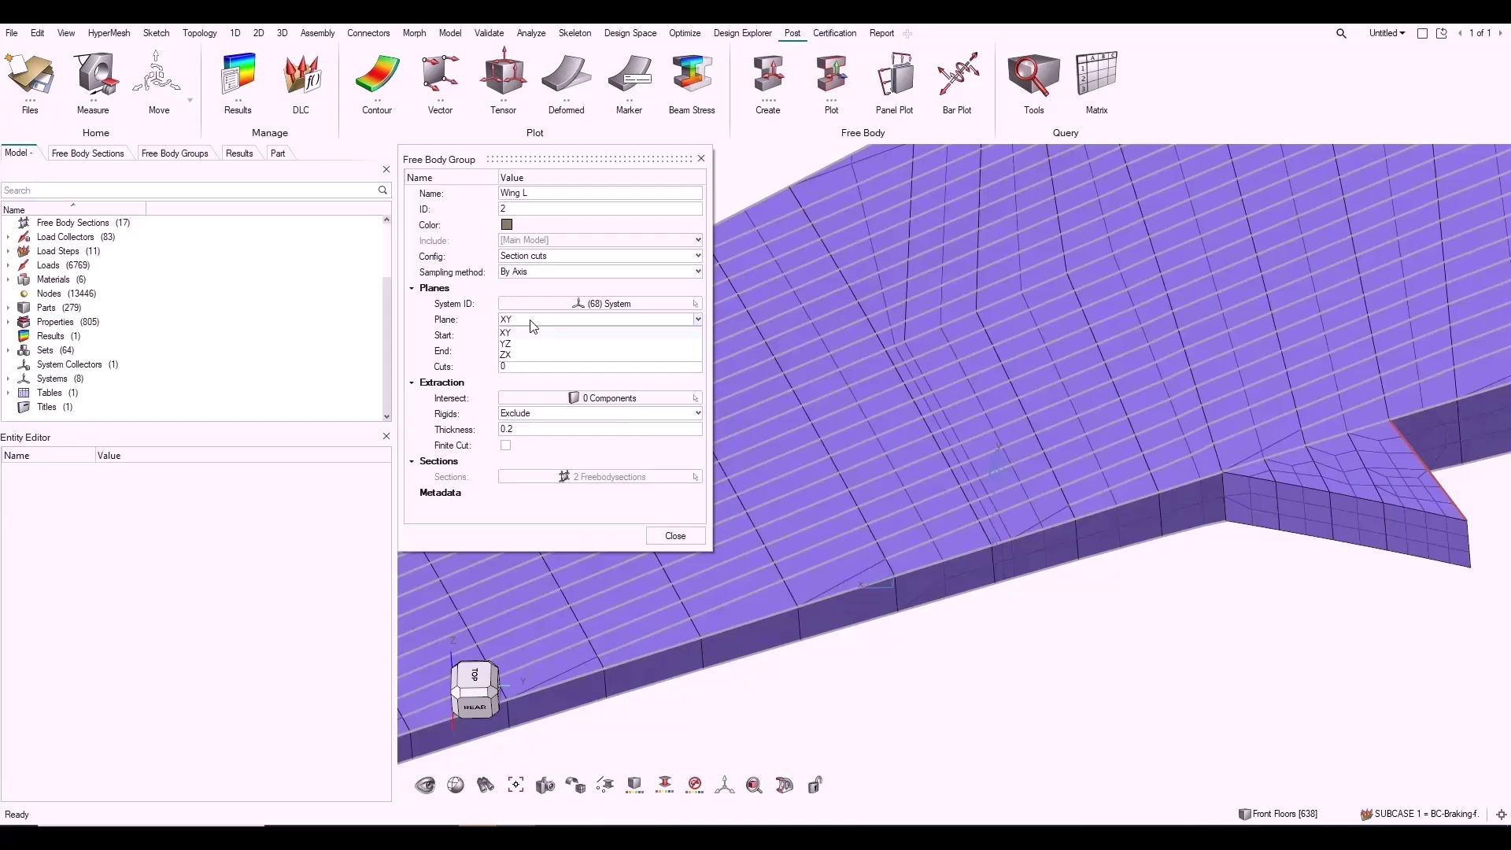
left_click(535, 343)
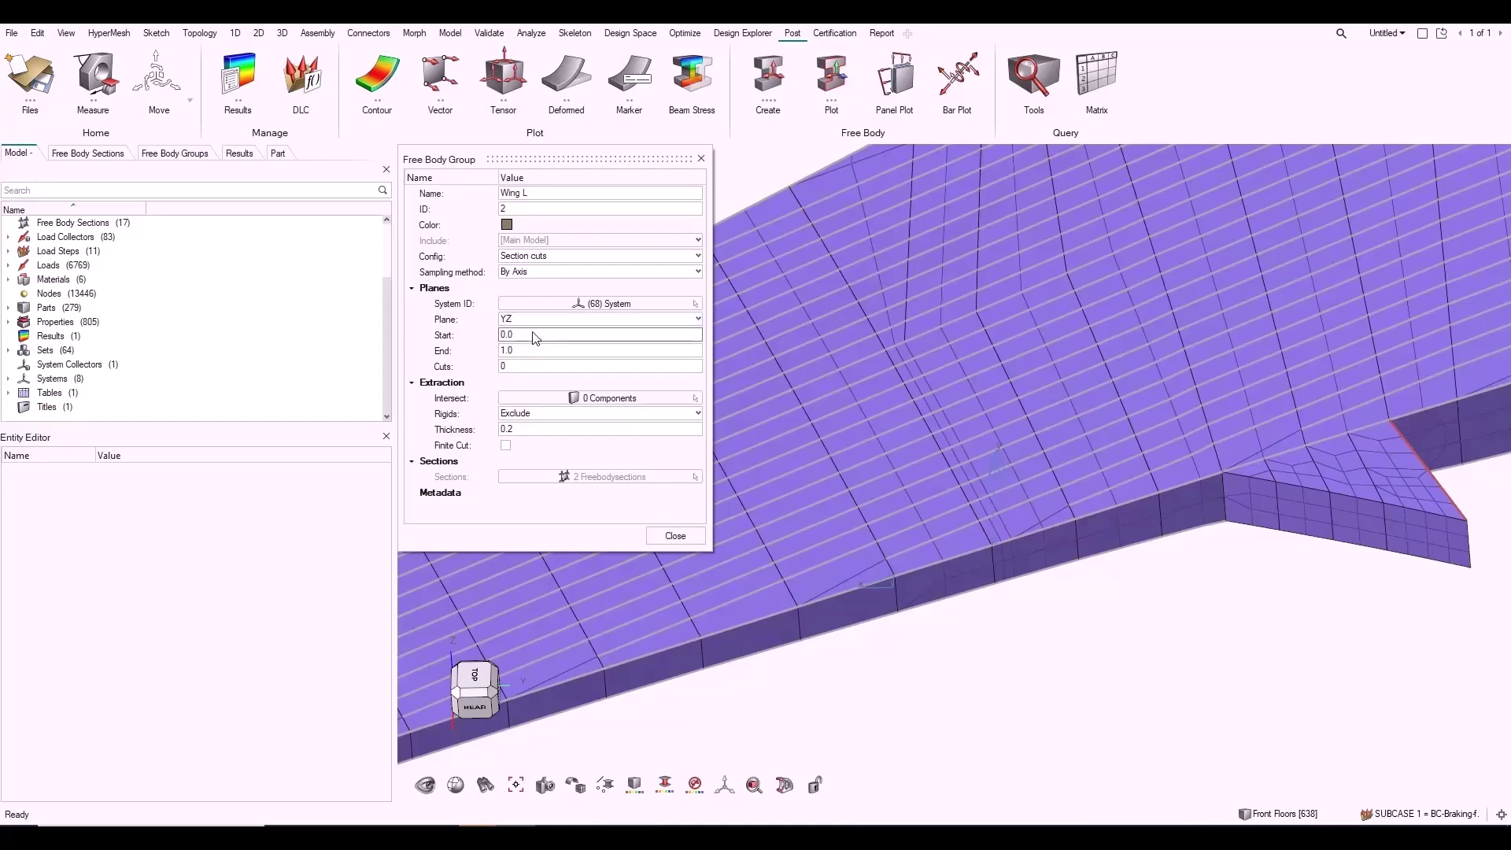
left_click(535, 336)
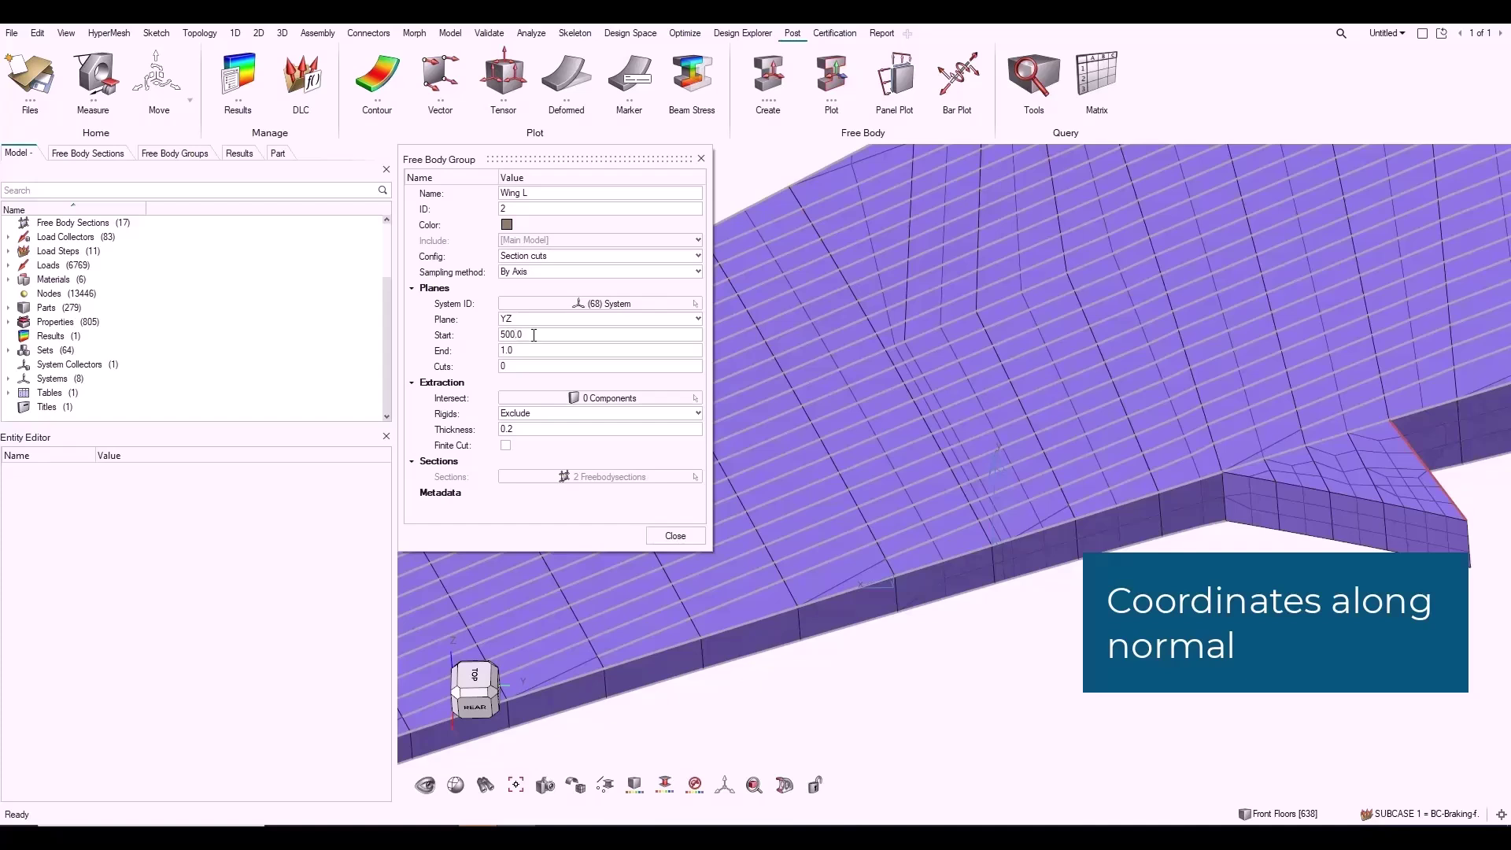
left_click(541, 351)
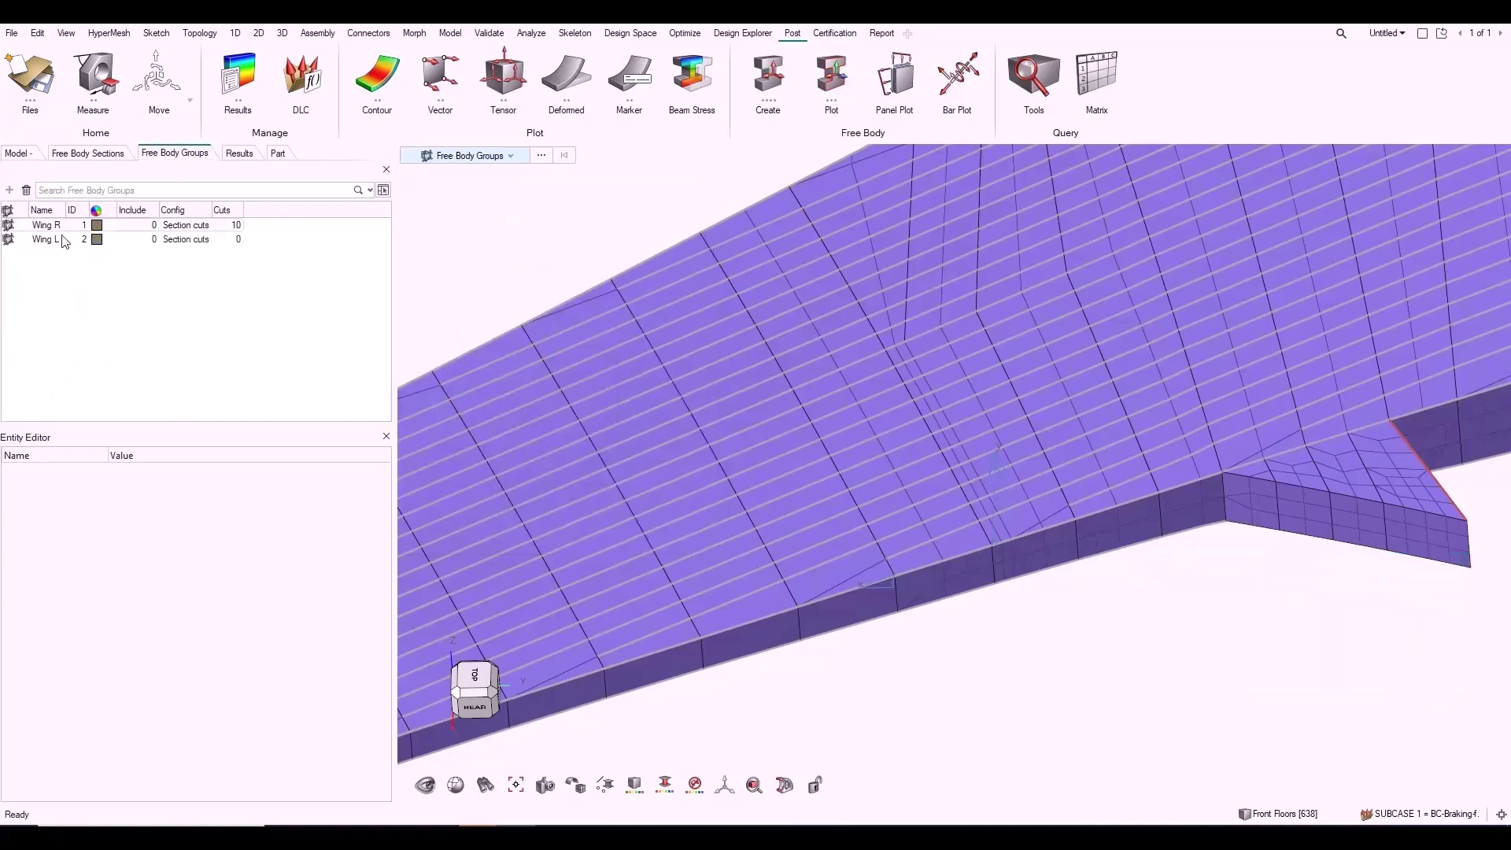
Set Wing L's cuts to 10 in the Entity Editor, matching Wing R.
left_click(64, 239)
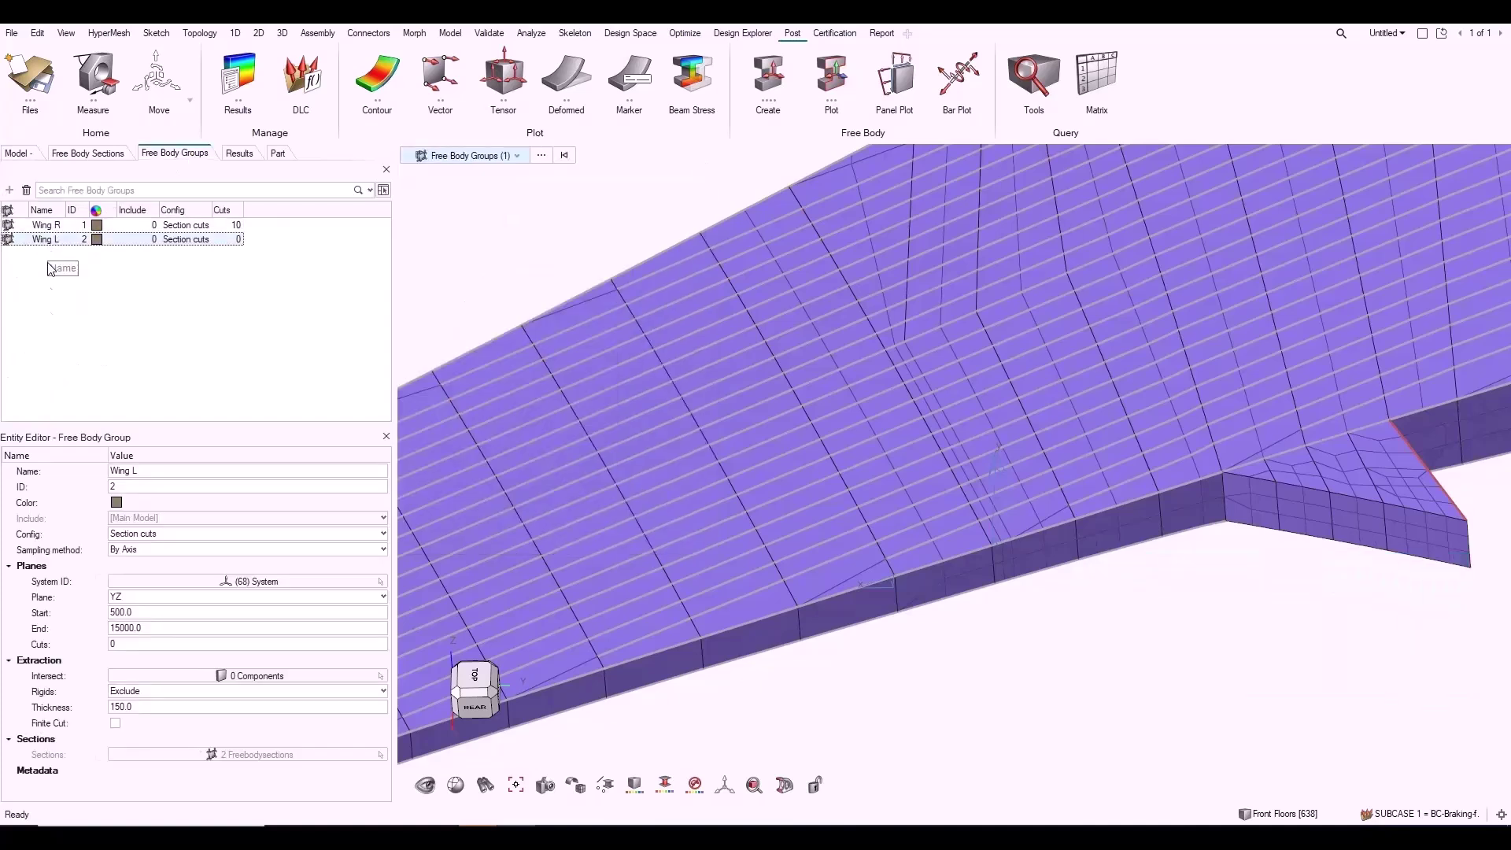
left_click(111, 644)
left_click(118, 642)
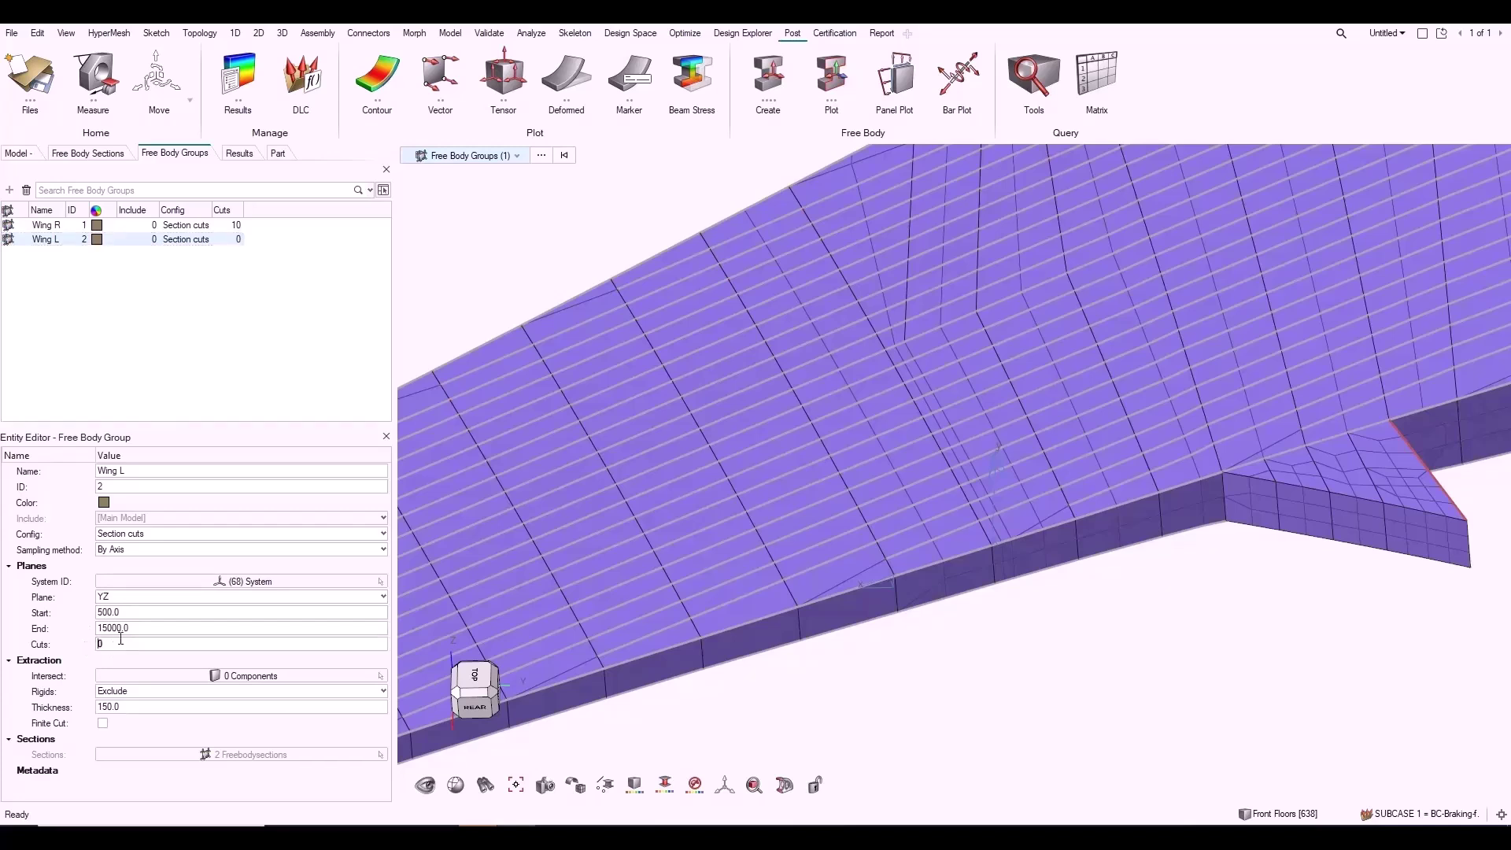
type("10")
key("Return")
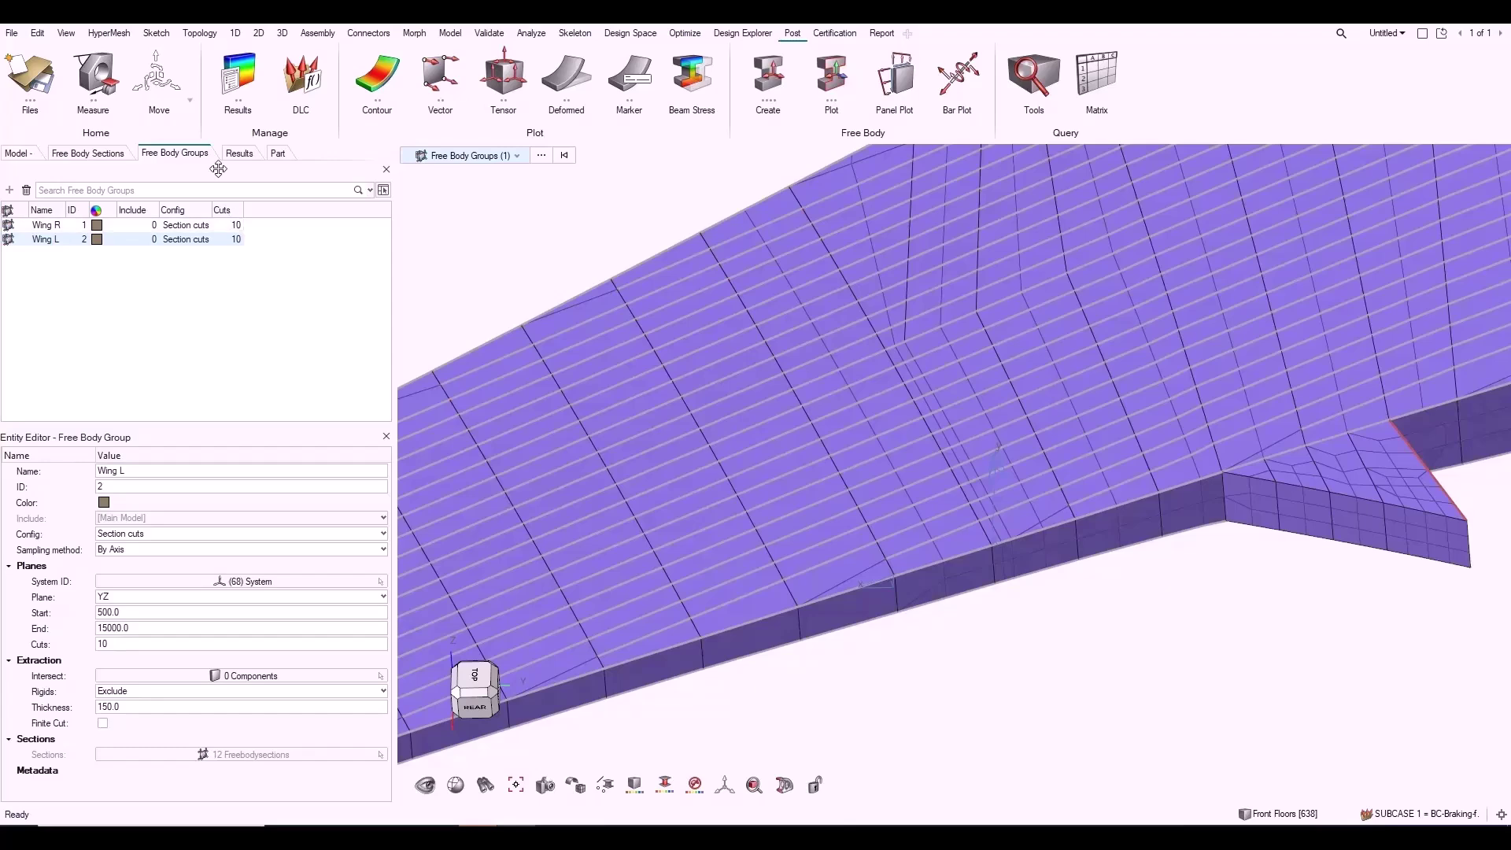